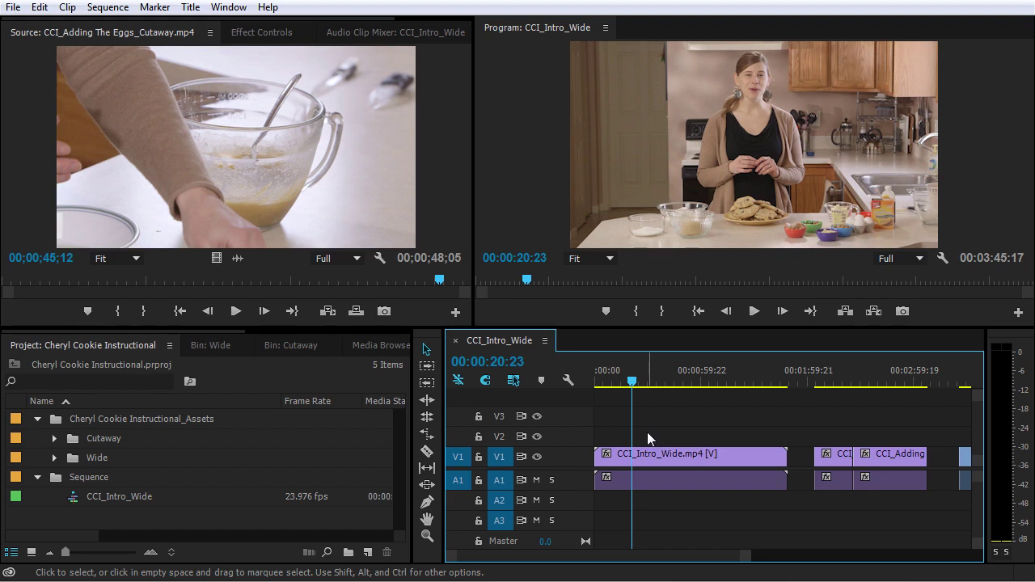
# Cycle focus through the Project panel and the cutaway viewer, then back to the CCI_Intro_Wide sequence
pyautogui.click(308, 454)
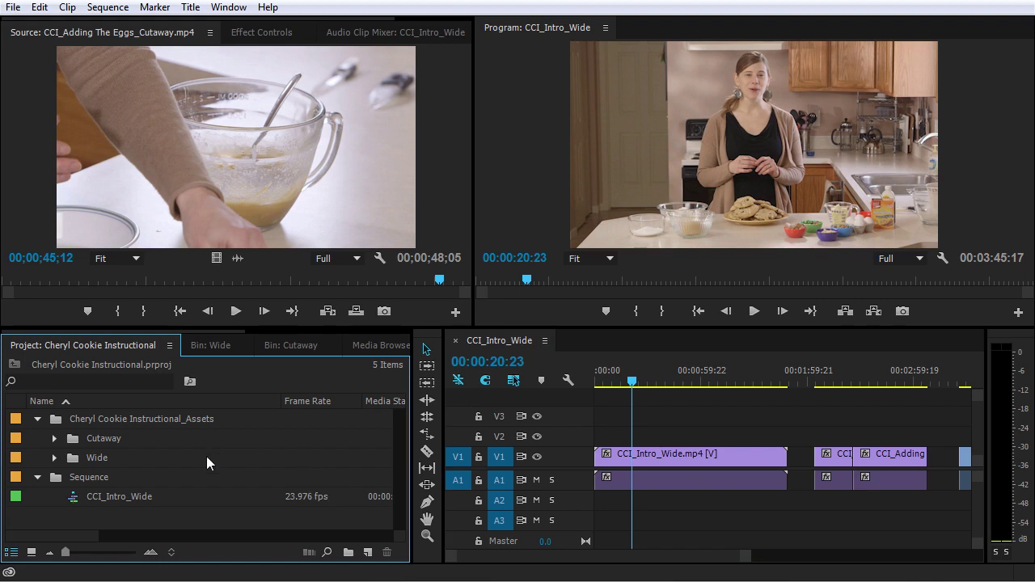
pyautogui.click(432, 229)
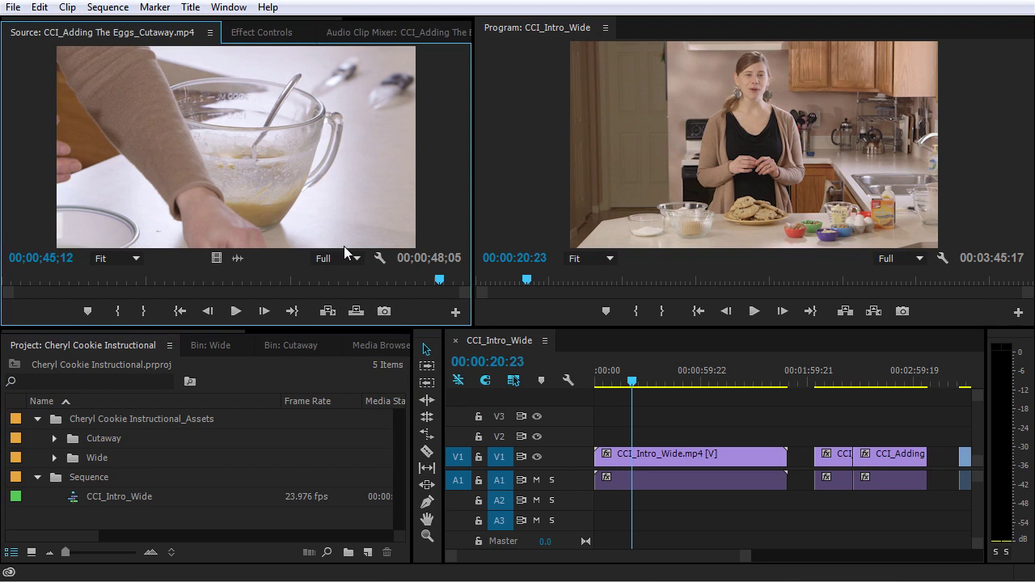
pyautogui.click(658, 413)
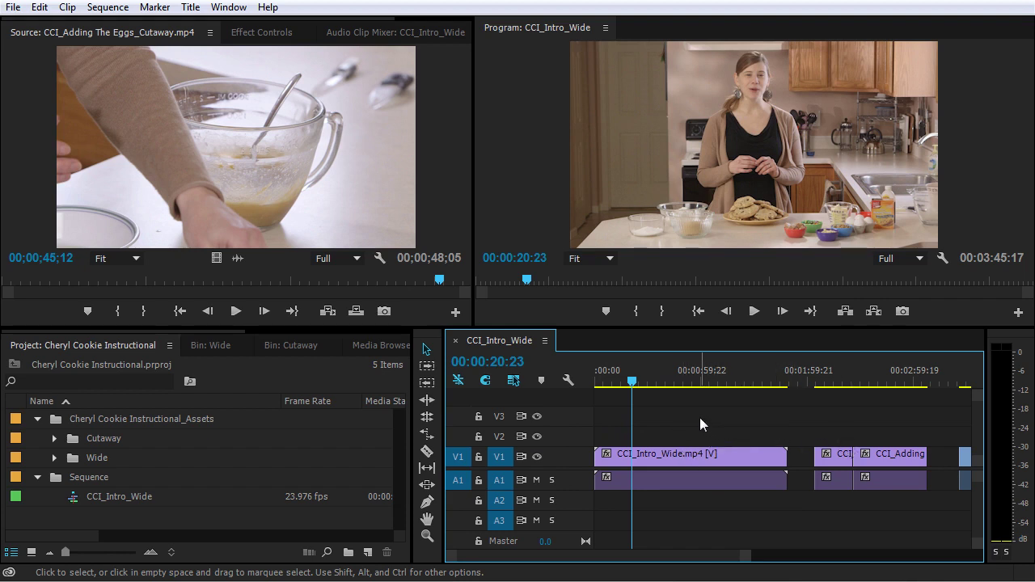
# Zoom the timeline, then enlarge V1 and A1 so thumbnails and waveforms appear
pyautogui.press('-')
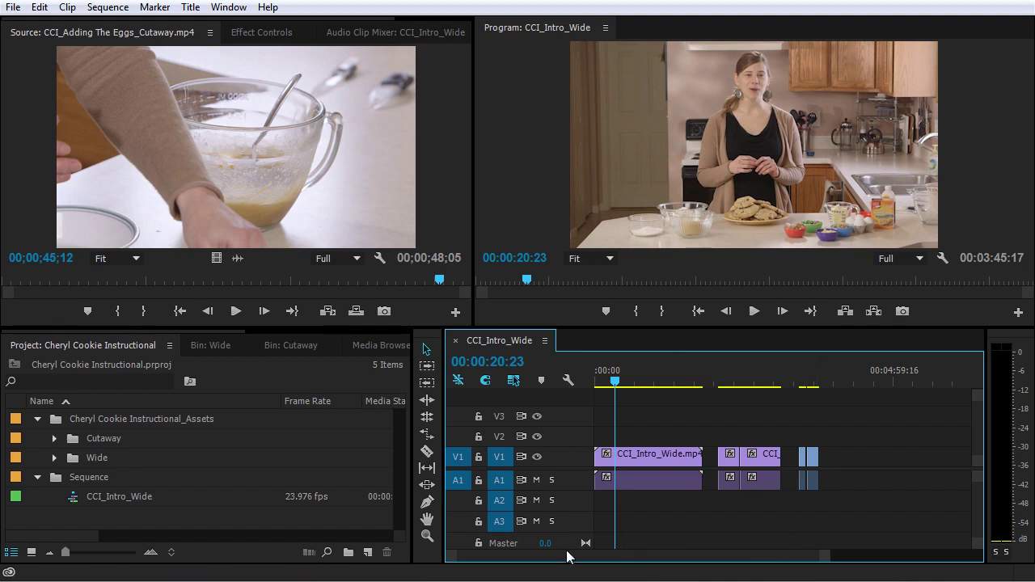
pyautogui.moveTo(555, 557)
pyautogui.mouseDown()
pyautogui.moveTo(769, 563)
pyautogui.moveTo(555, 556)
pyautogui.mouseUp()
pyautogui.moveTo(828, 559); pyautogui.dragTo(941, 560)
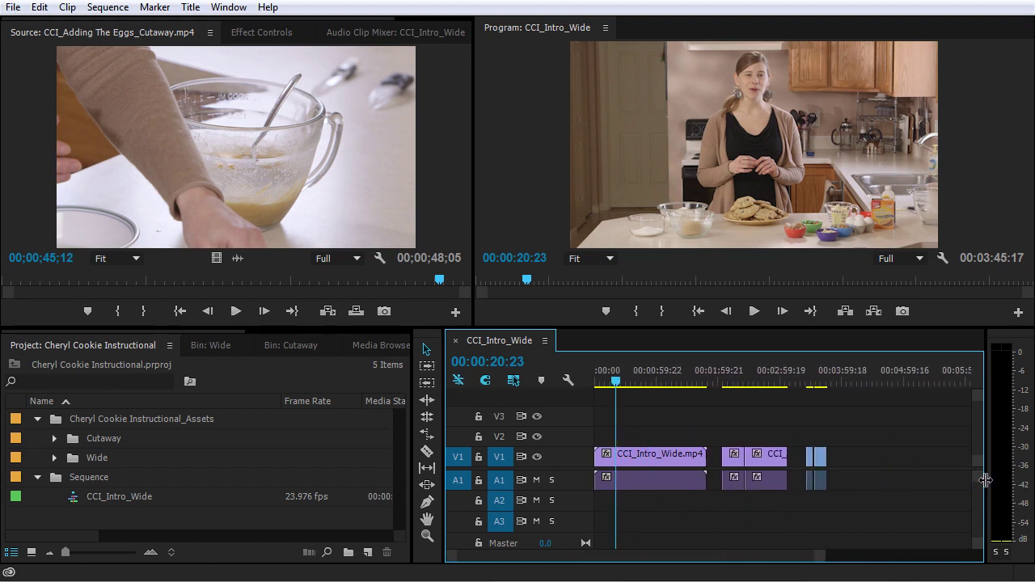
pyautogui.moveTo(979, 548); pyautogui.dragTo(979, 460)
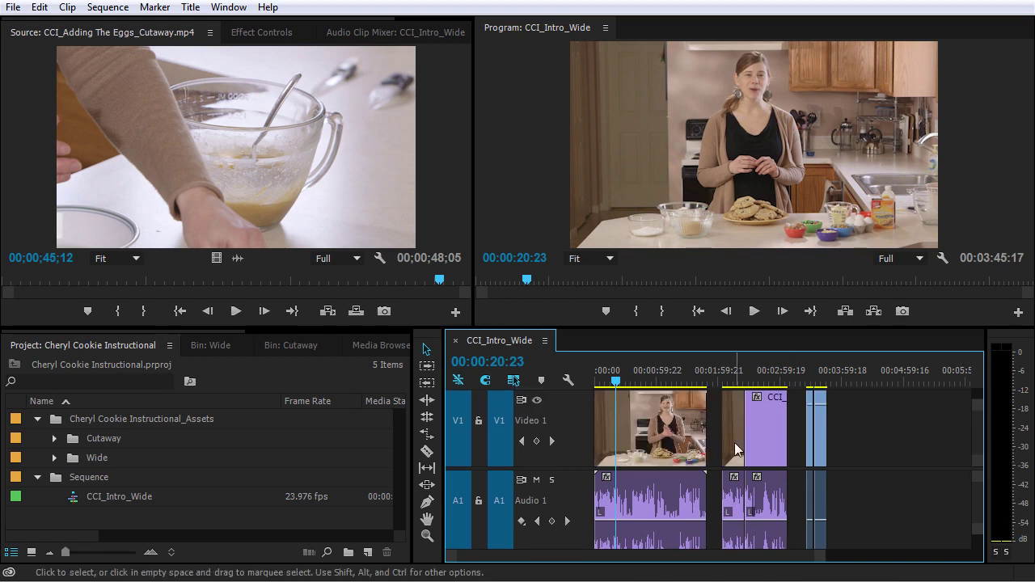
# Scroll the track panes and zoom out with minus until the entire sequence fits
pyautogui.scroll(3, 978, 441)
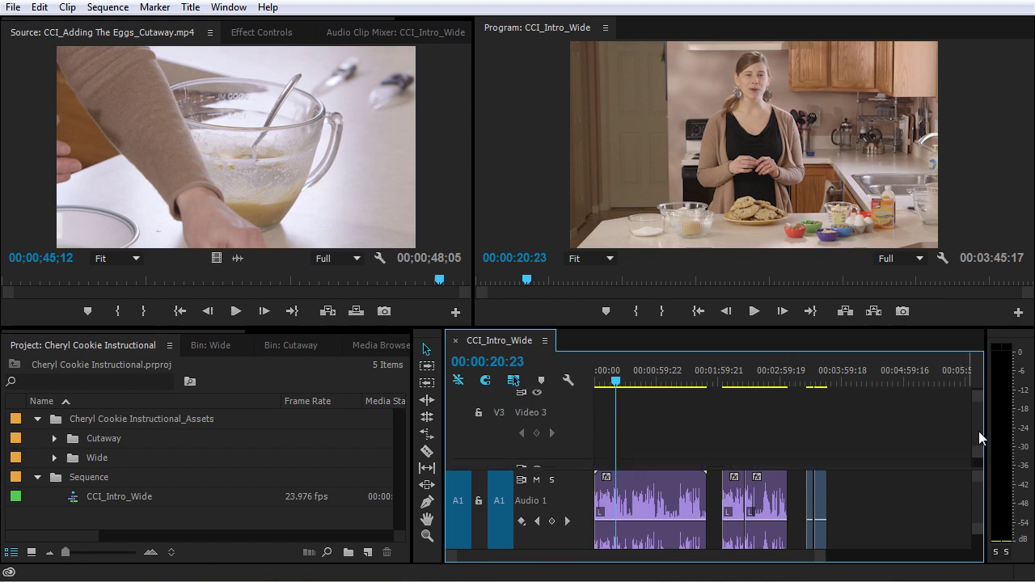
pyautogui.scroll(-3, 978, 443)
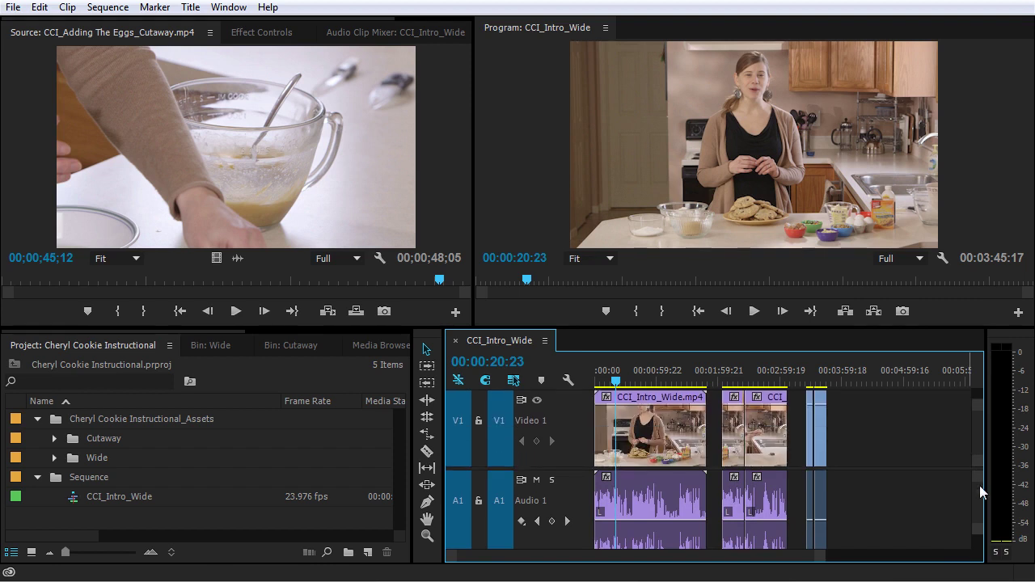
pyautogui.scroll(-1, 979, 497)
pyautogui.scroll(1, 980, 485)
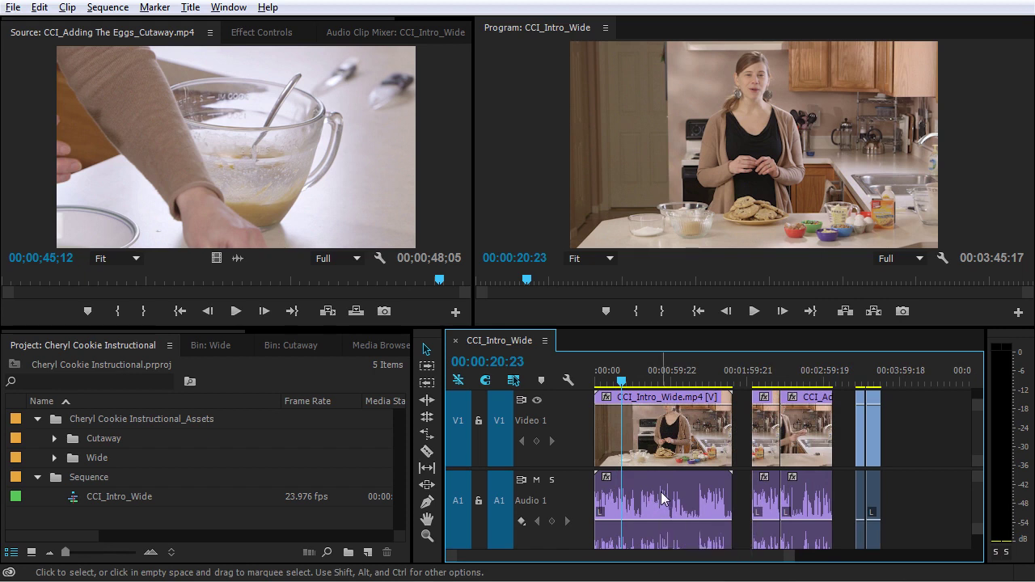
pyautogui.press('-')
pyautogui.press('-')
pyautogui.press('-')
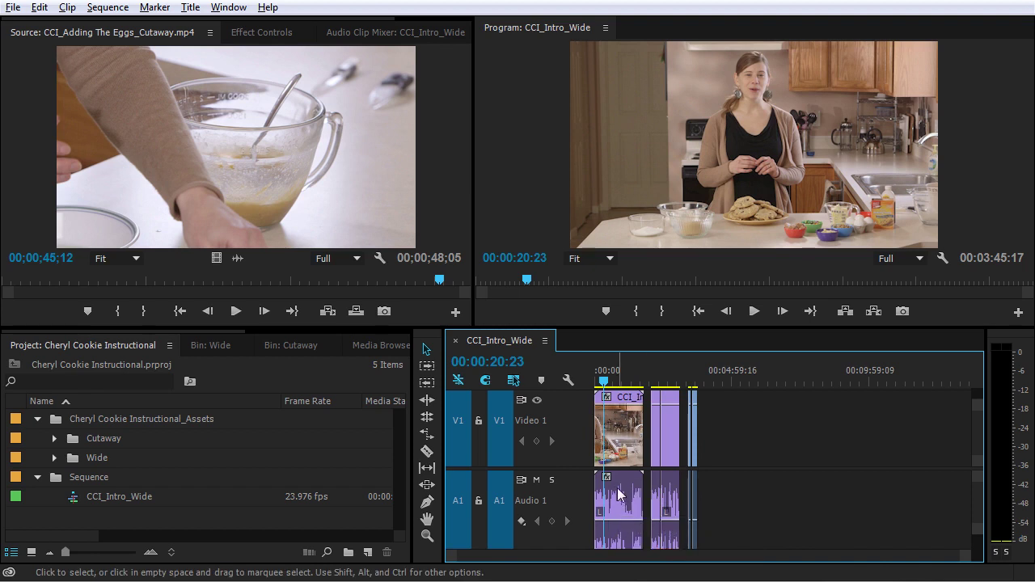
# Alt+scroll to zoom in around the playhead, then step it back to 00:00:20:15
pyautogui.scroll(8, 616, 495)
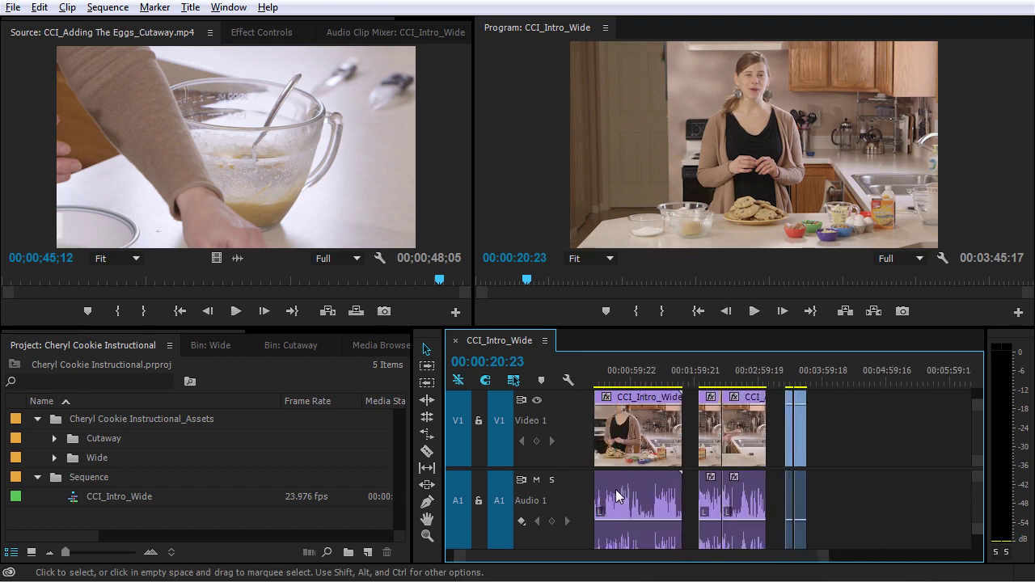
pyautogui.scroll(-8, 614, 477)
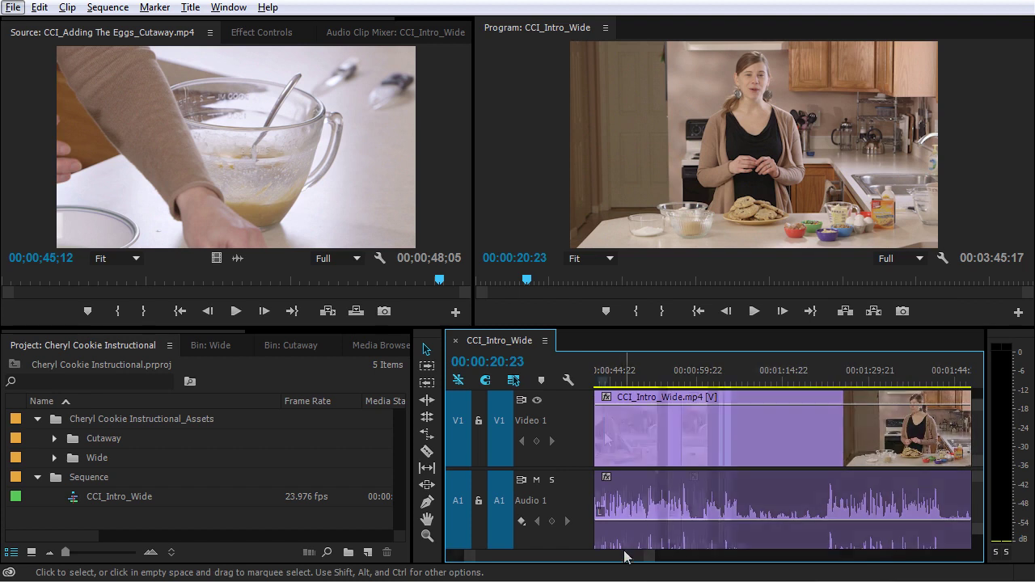
pyautogui.press('alt')
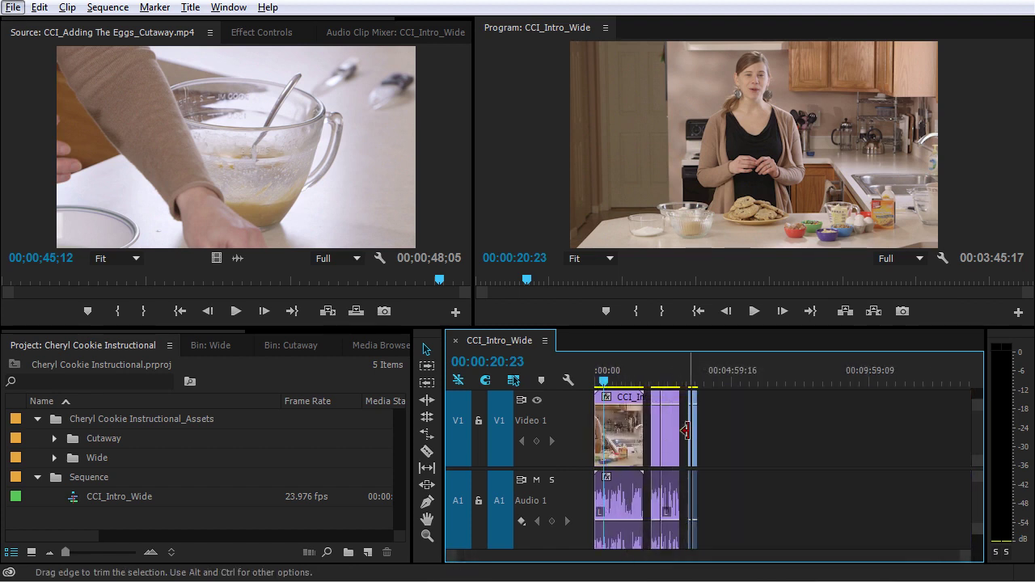
pyautogui.scroll(10, 753, 433)
pyautogui.scroll(1, 752, 432)
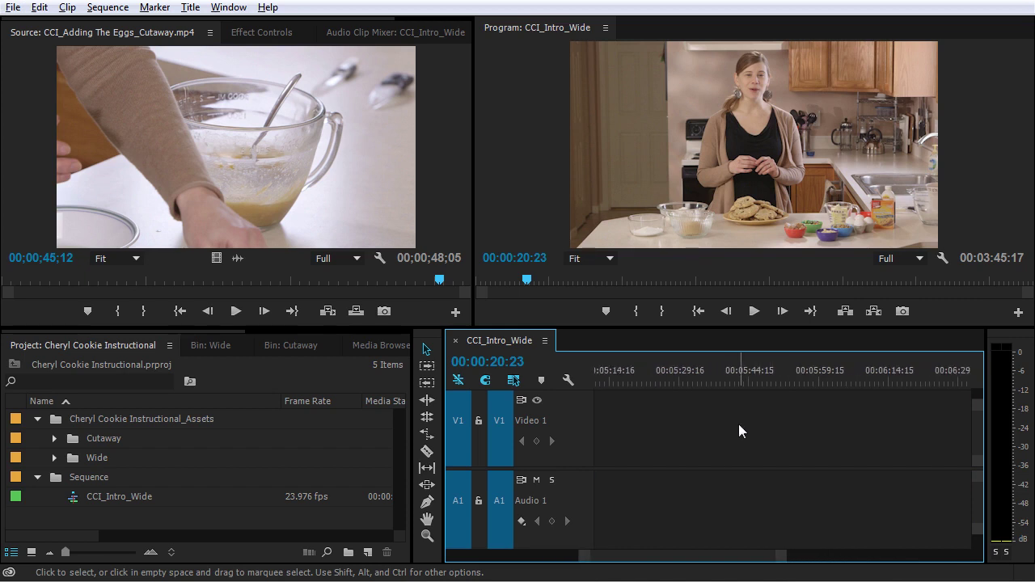
pyautogui.scroll(-10, 739, 426)
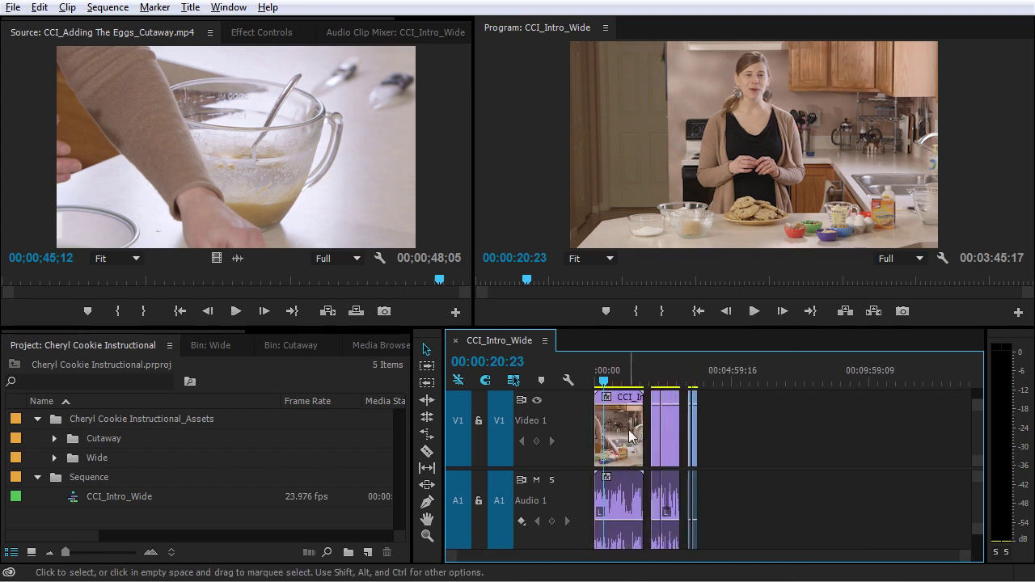
pyautogui.scroll(10, 623, 433)
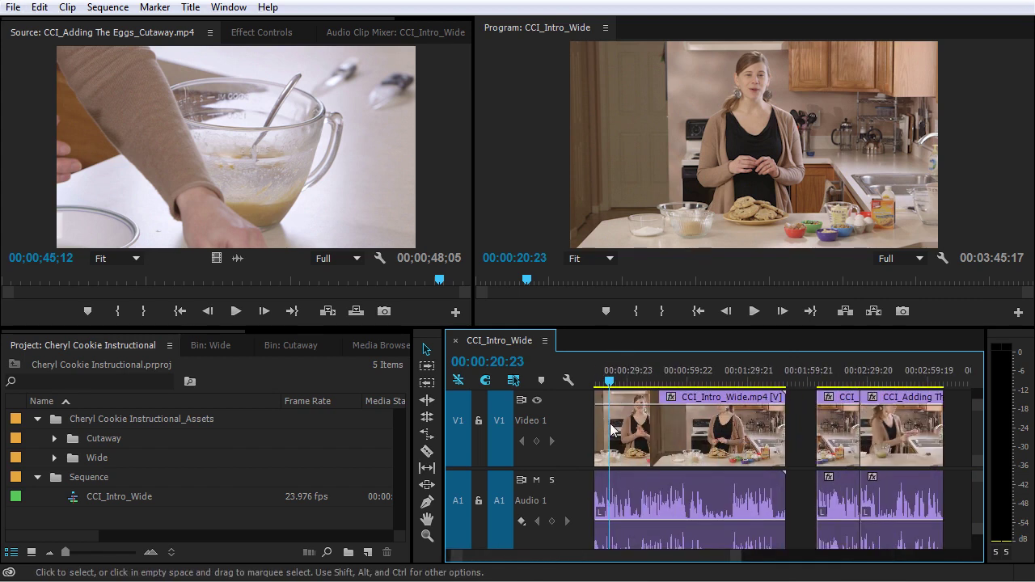
pyautogui.scroll(-2, 612, 430)
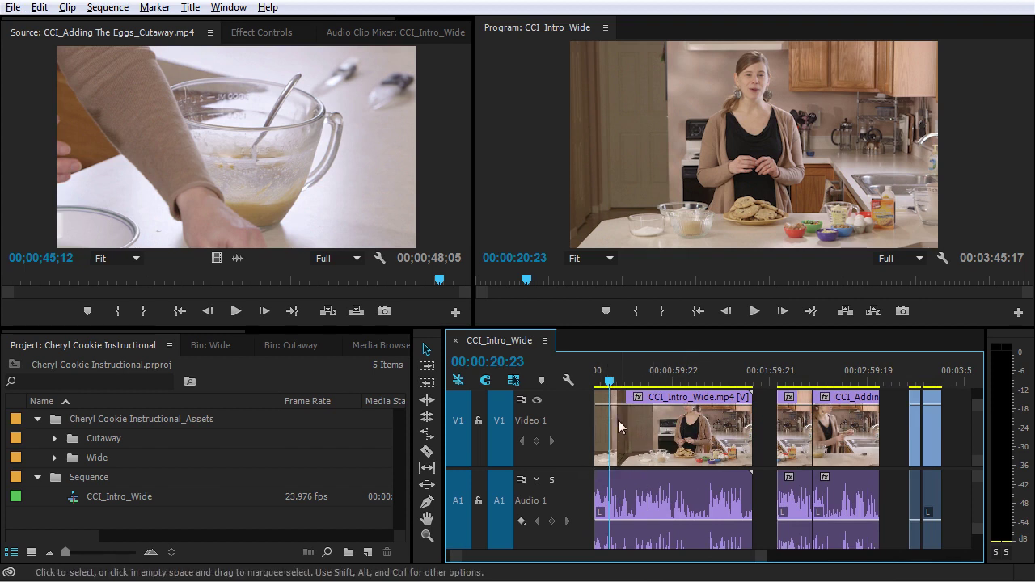
pyautogui.scroll(8, 609, 422)
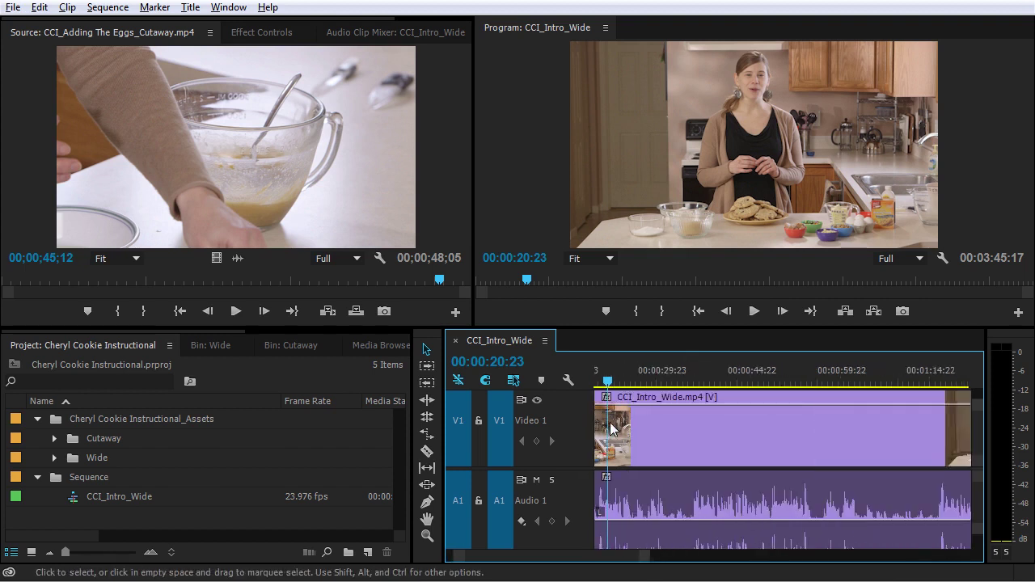
pyautogui.press('Left')
pyautogui.press('Left')
pyautogui.press('Left')
pyautogui.press('Left')
pyautogui.press('Left')
pyautogui.press('Left')
pyautogui.press('Left')
pyautogui.press('Left')
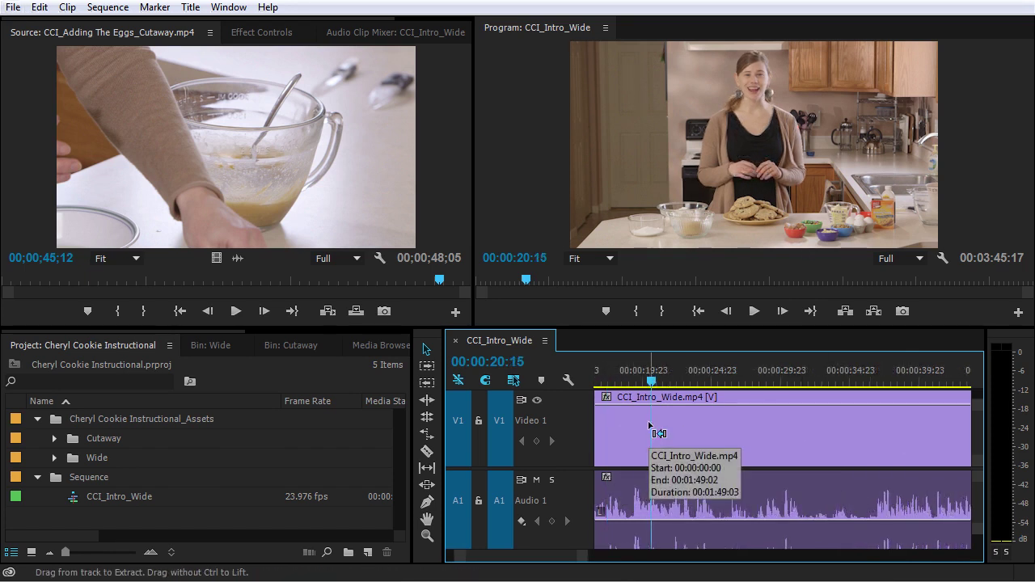
# Select the linked CCI_Intro_Wide video and audio clip
pyautogui.scroll(4, 675, 489)
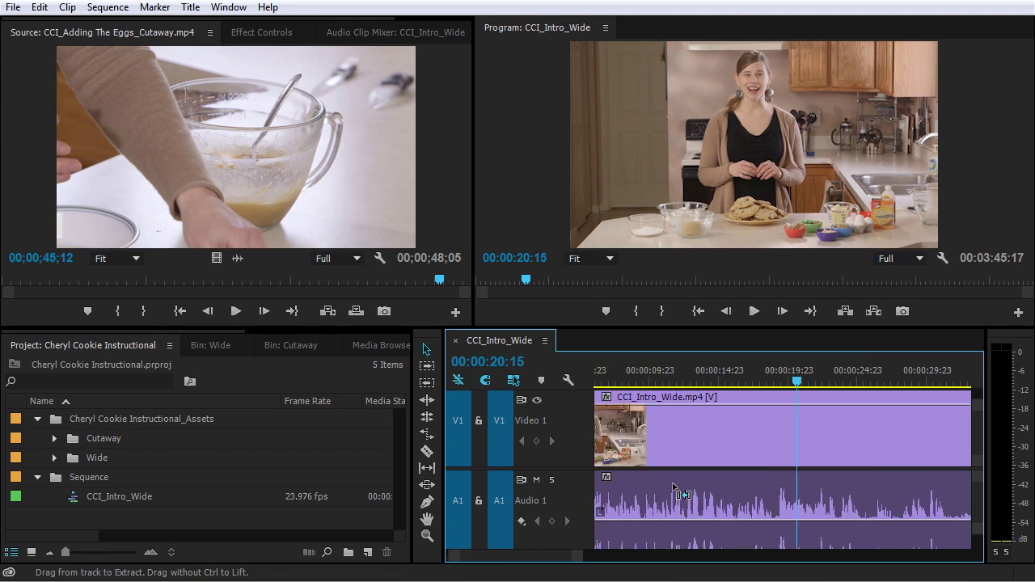
pyautogui.scroll(-1, 673, 486)
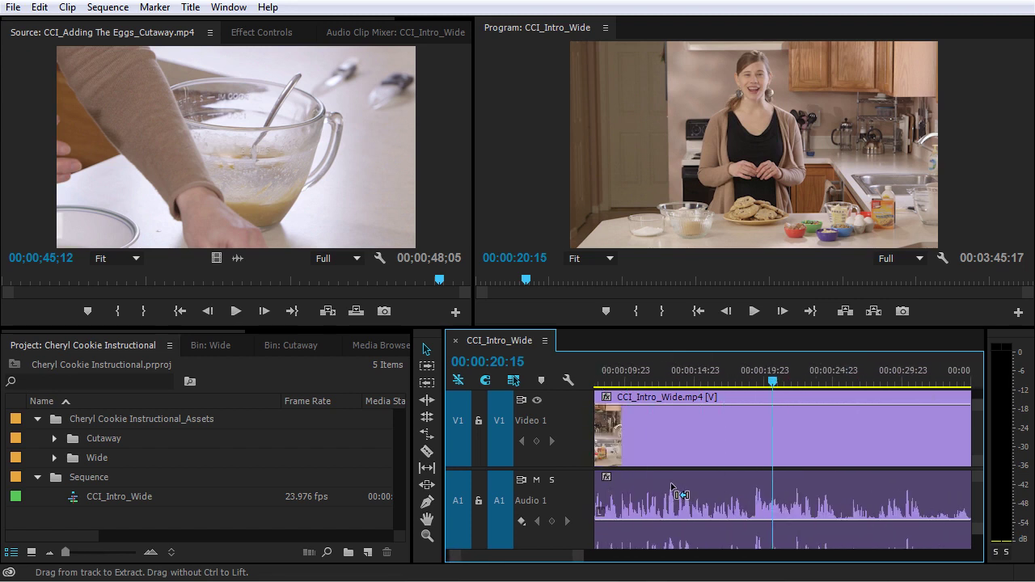
pyautogui.click(749, 433)
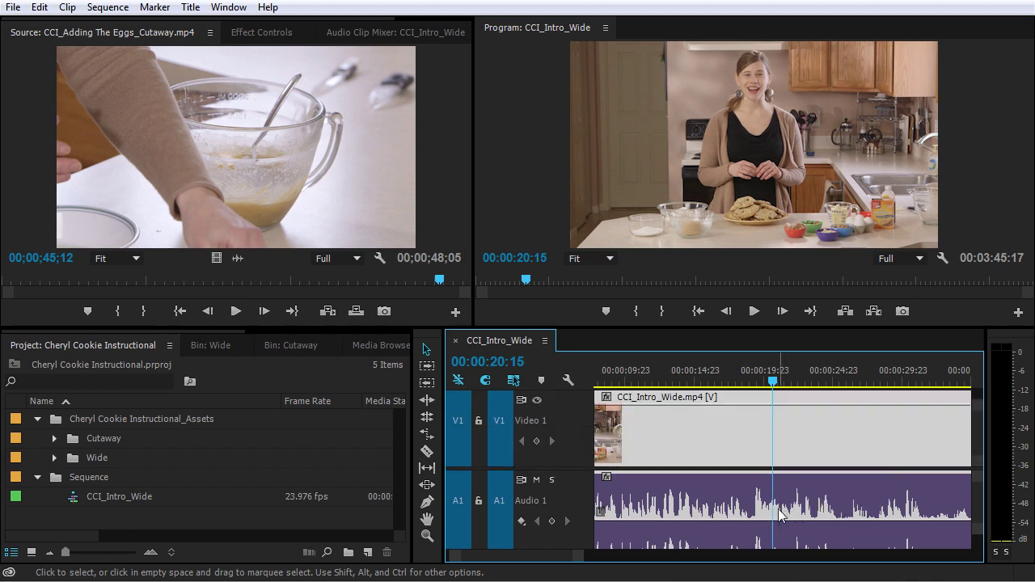
# Shrink V1 and A1 to compact height so V1–V3, A1–A3 and Master all fit
pyautogui.scroll(3, 780, 516)
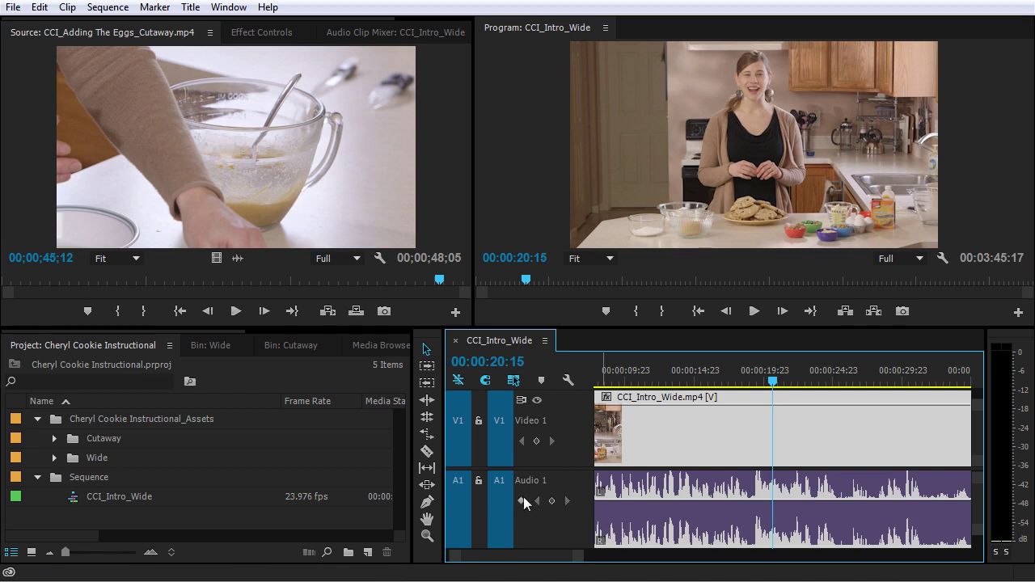
pyautogui.scroll(-3, 523, 497)
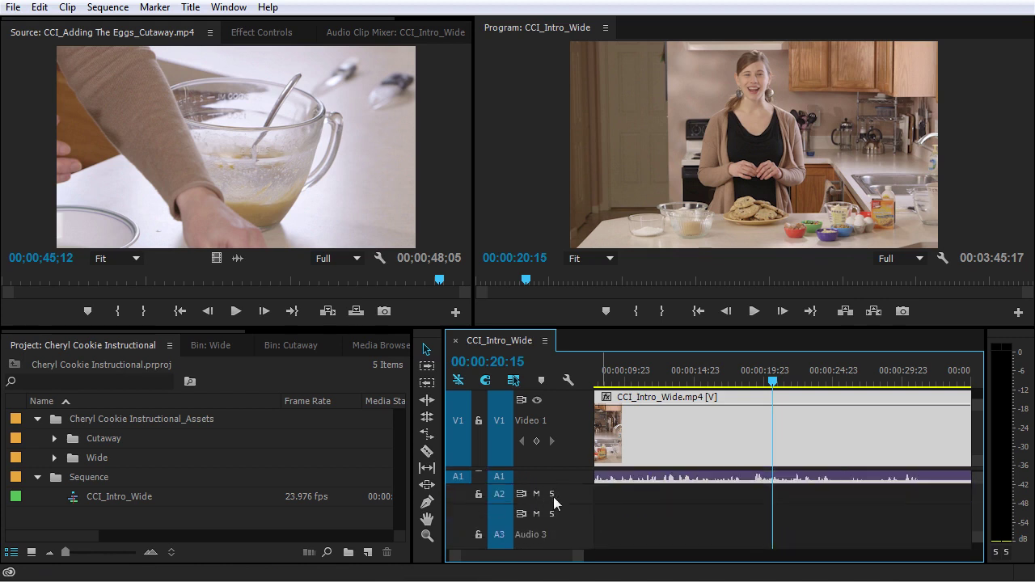
pyautogui.scroll(-2, 552, 503)
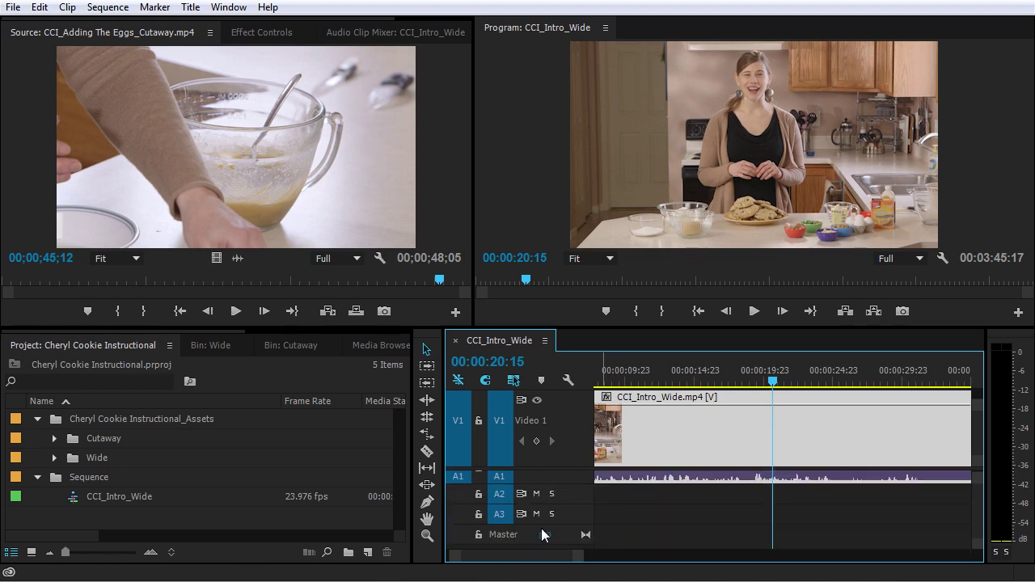
pyautogui.scroll(3, 556, 438)
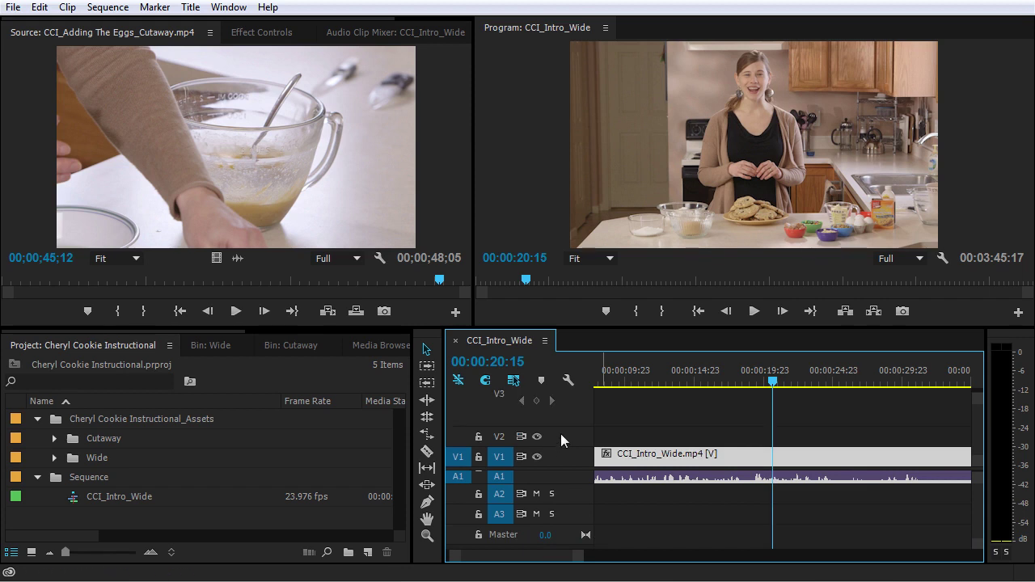
pyautogui.scroll(2, 559, 403)
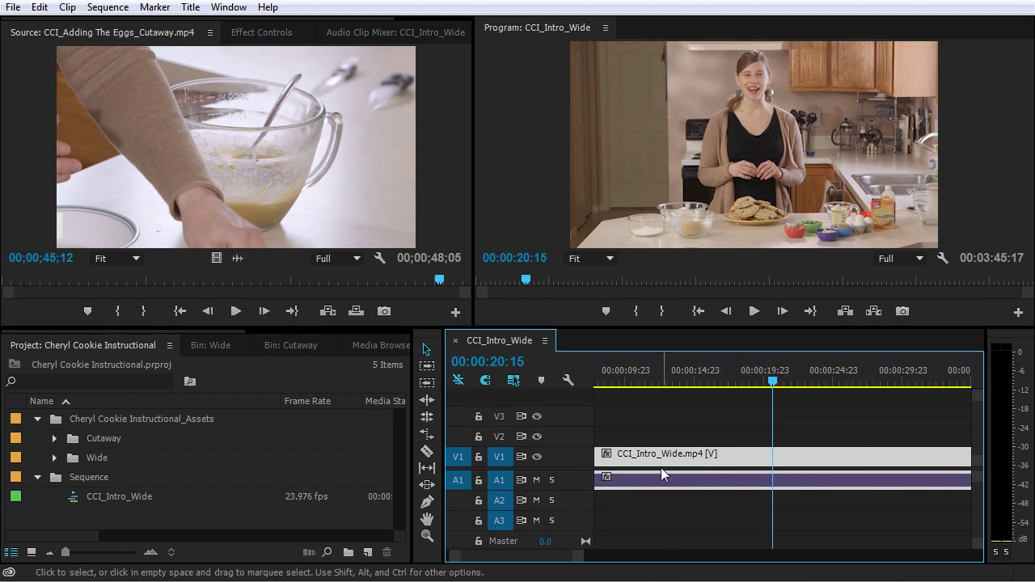
# Zoom out to show all clips, marquee-select every clip and delete them
pyautogui.press('\\')
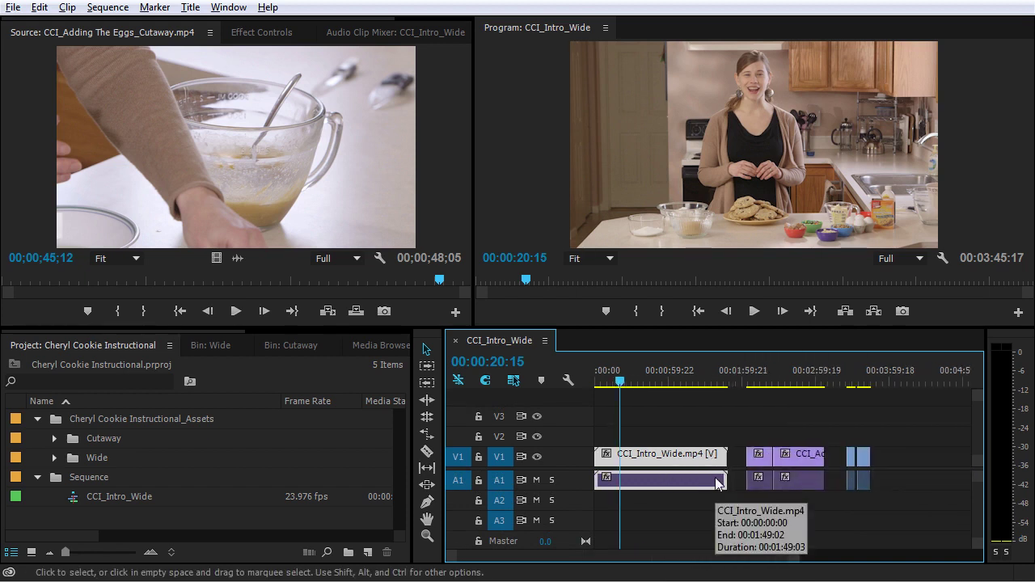
pyautogui.press('-')
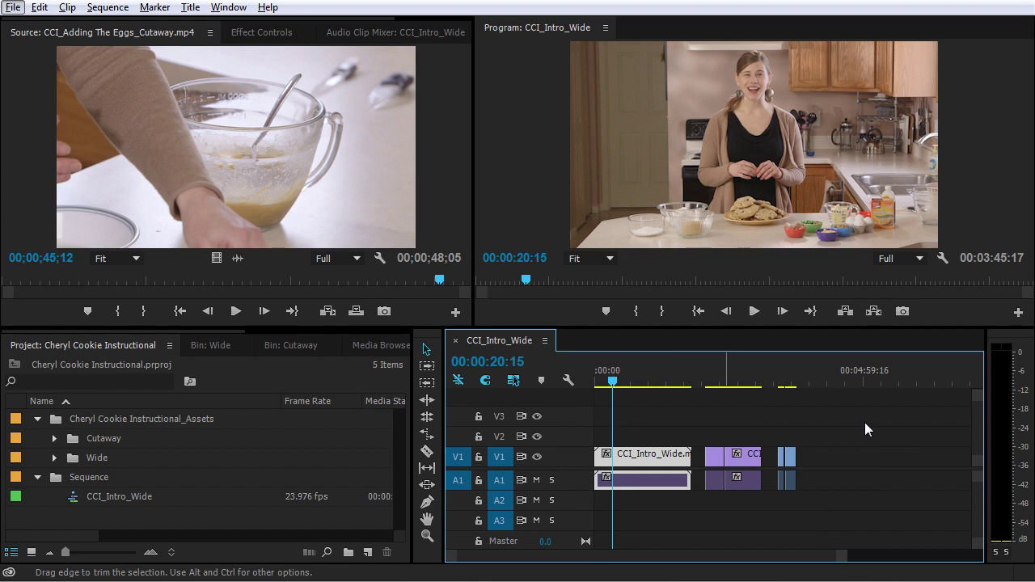
pyautogui.moveTo(864, 422); pyautogui.dragTo(646, 500)
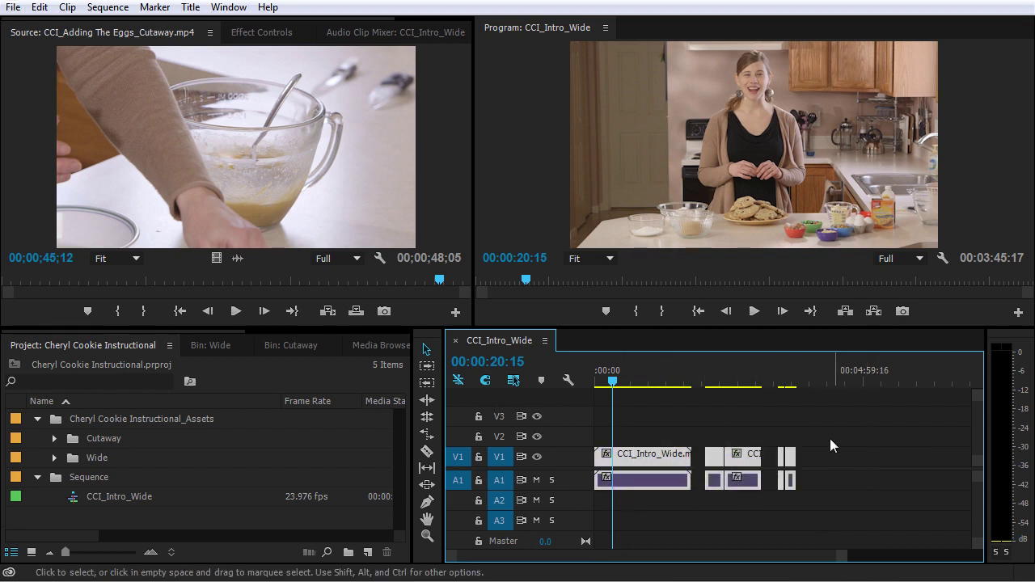
pyautogui.press('Delete')
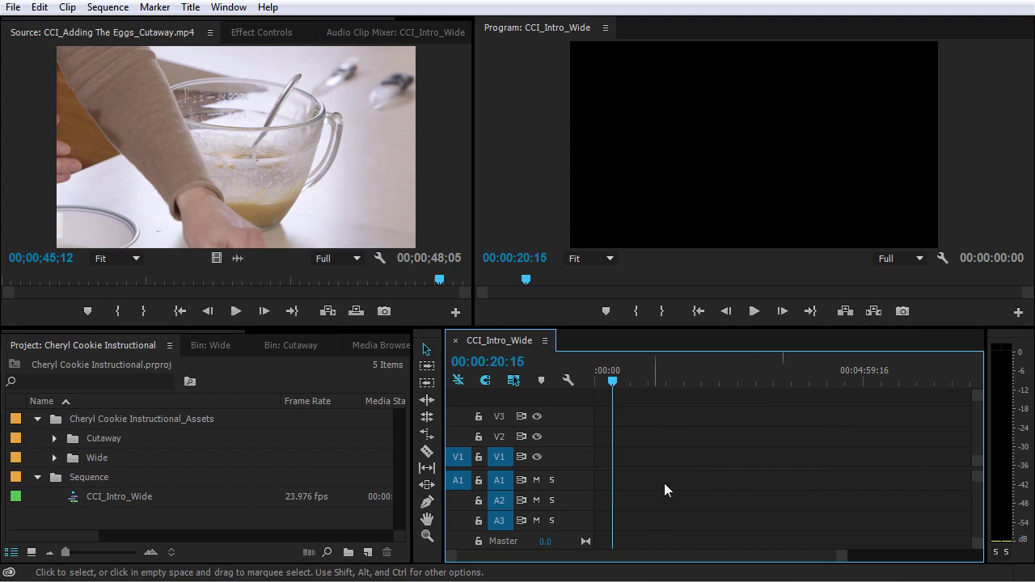
# Expand the Wide bin and load CCI_Intro_Wide.mp4 (00:00:21:19) into the Source Monitor
pyautogui.click(212, 466)
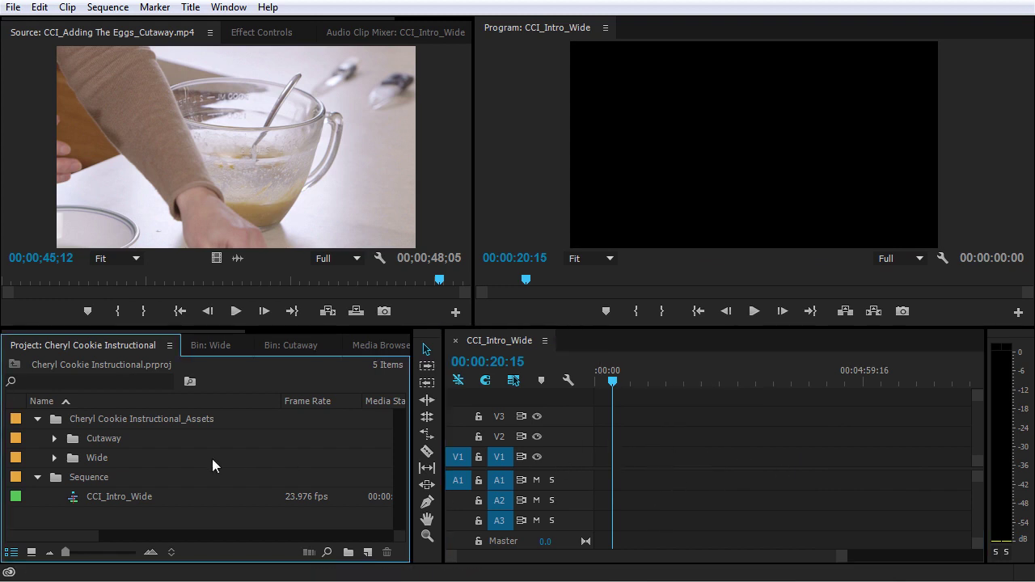
pyautogui.click(53, 459)
pyautogui.scroll(-5, 96, 458)
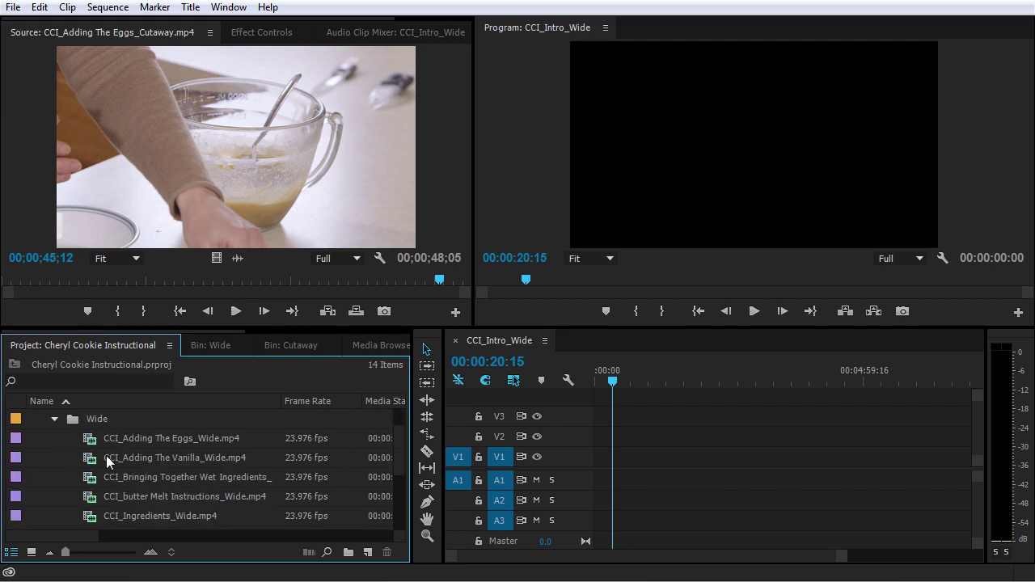
pyautogui.scroll(-1, 95, 457)
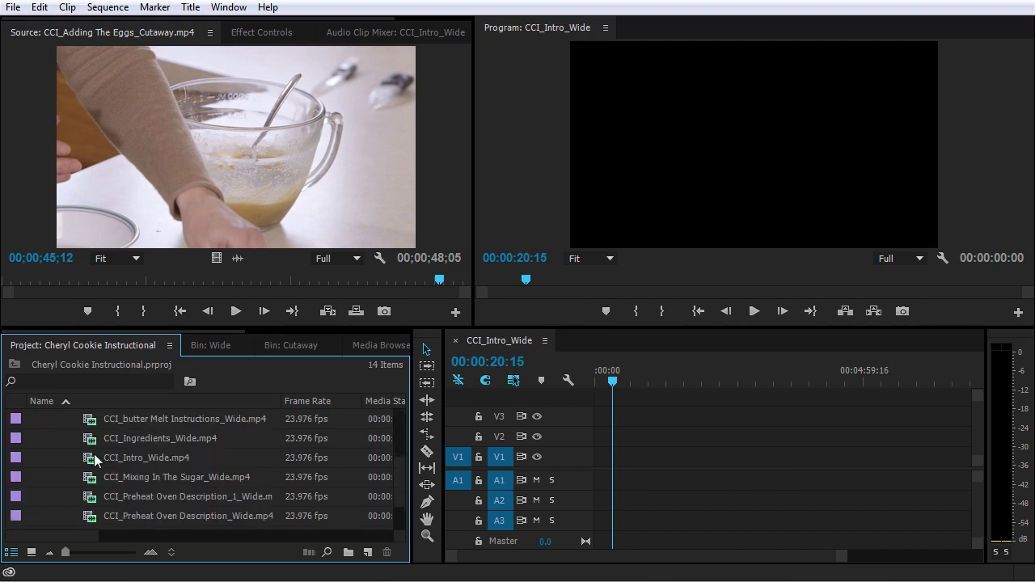
pyautogui.doubleClick(84, 461)
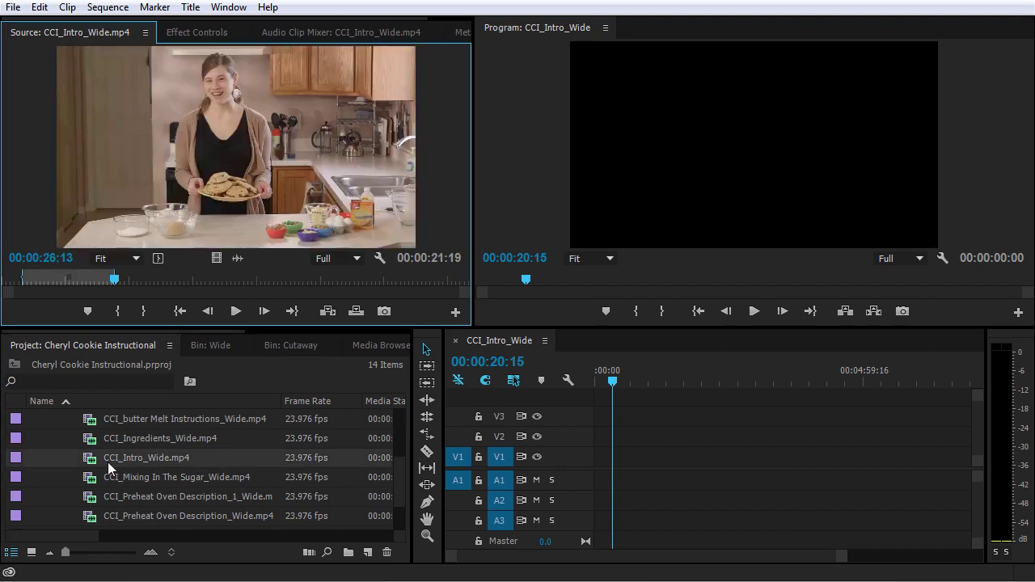
pyautogui.click(24, 280)
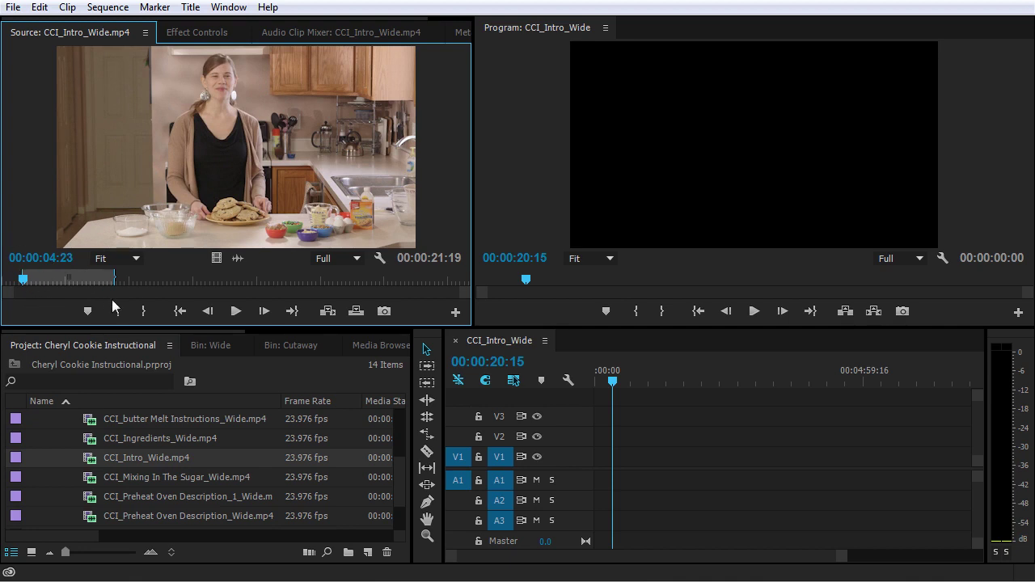
pyautogui.press('space')
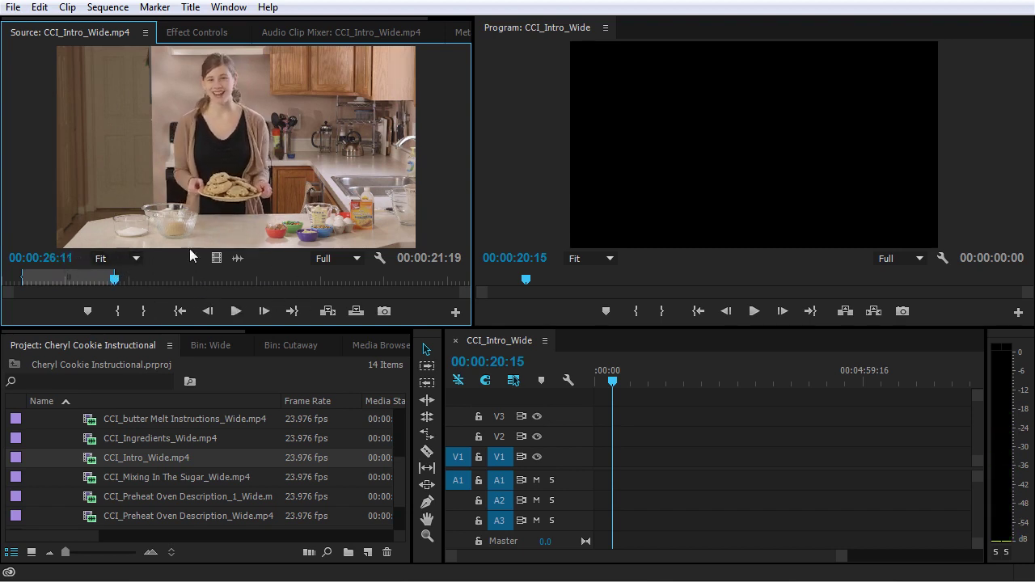
# Drag the marked source clip onto V1 at 0, return the playhead there, and zoom to fit
pyautogui.moveTo(165, 99); pyautogui.dragTo(606, 457)
pyautogui.moveTo(614, 384); pyautogui.dragTo(592, 385)
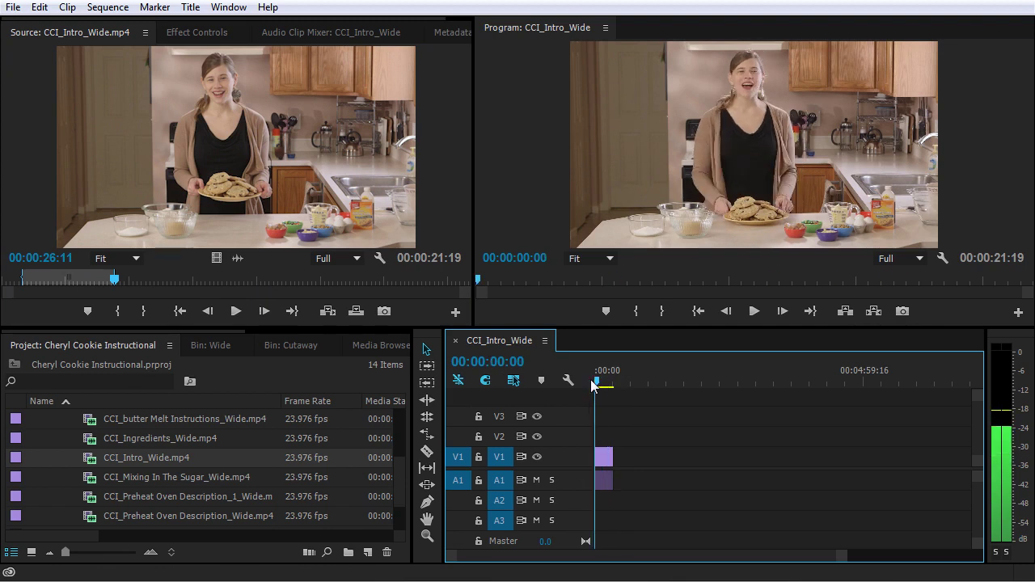
pyautogui.press('\\')
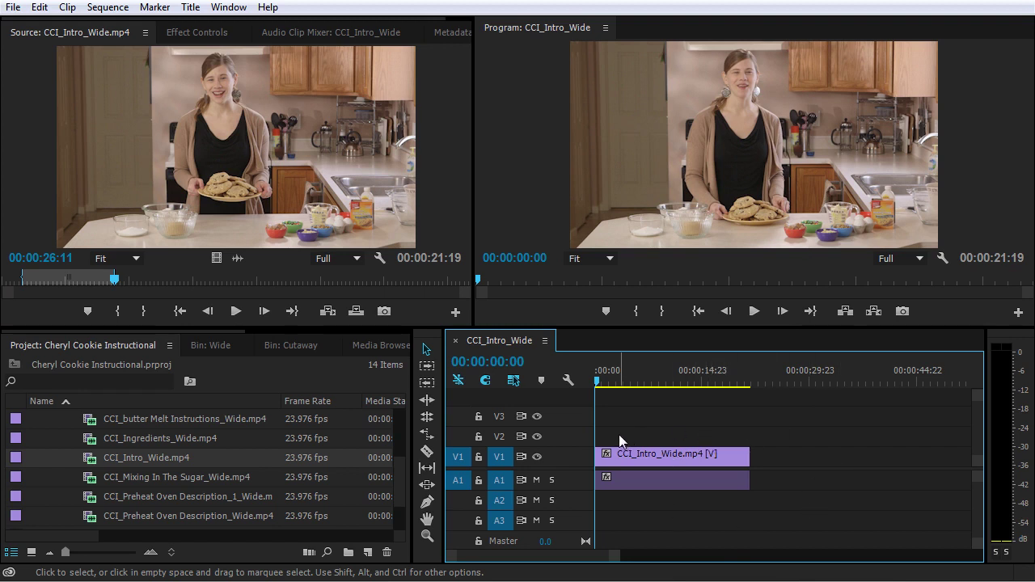
pyautogui.press('space')
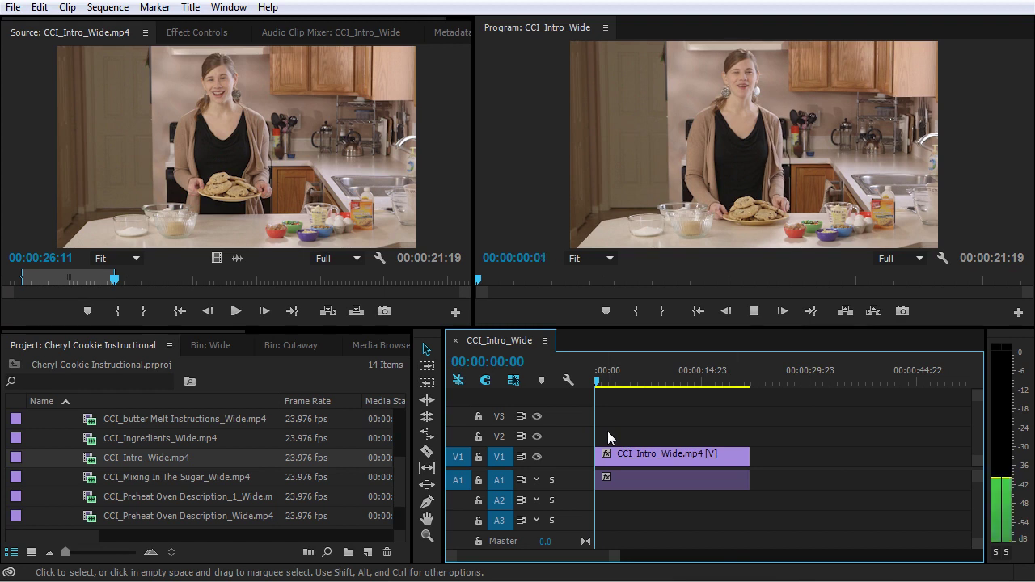
pyautogui.press('space')
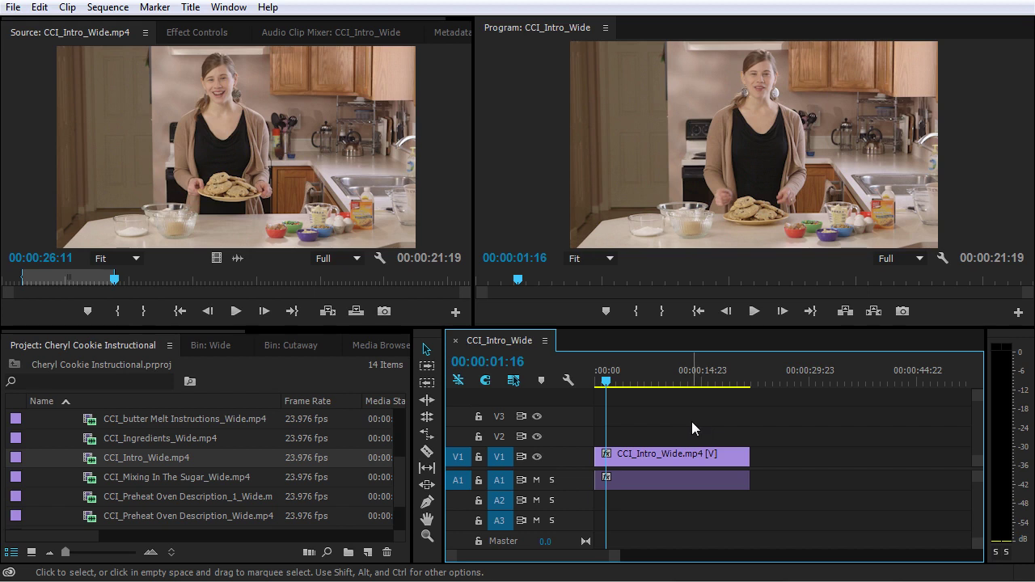
pyautogui.press('space')
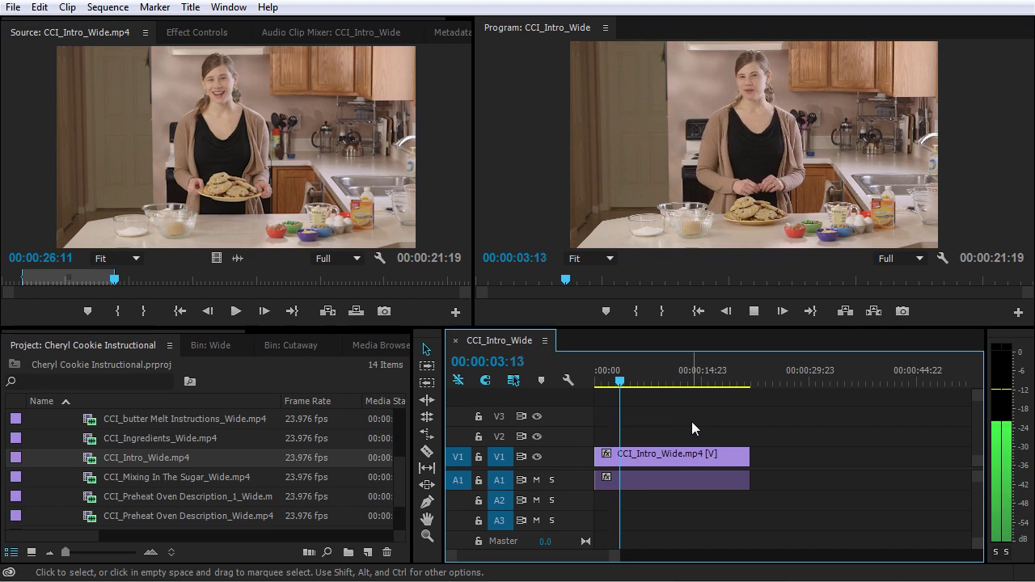
pyautogui.press('space')
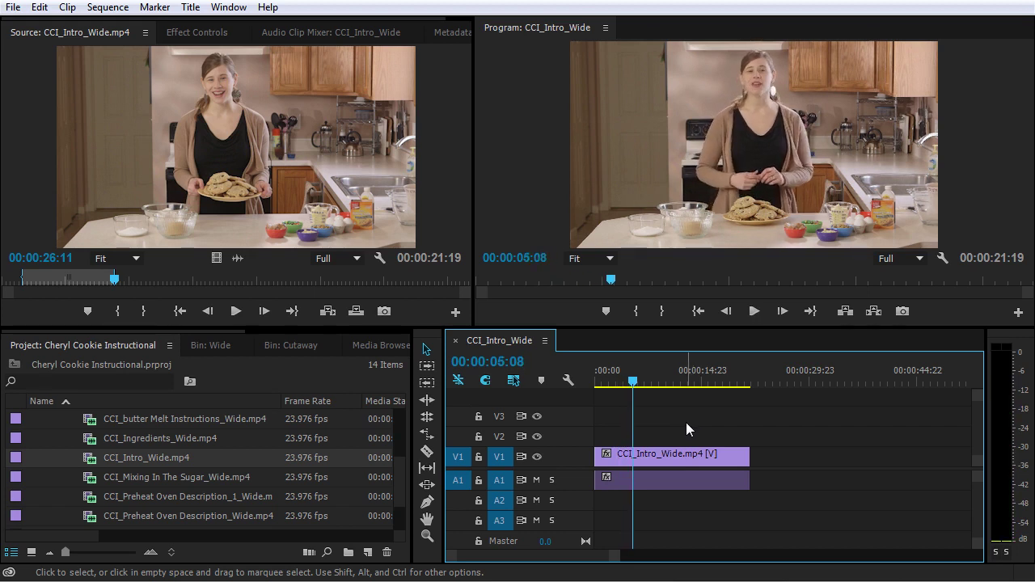
pyautogui.press('j')
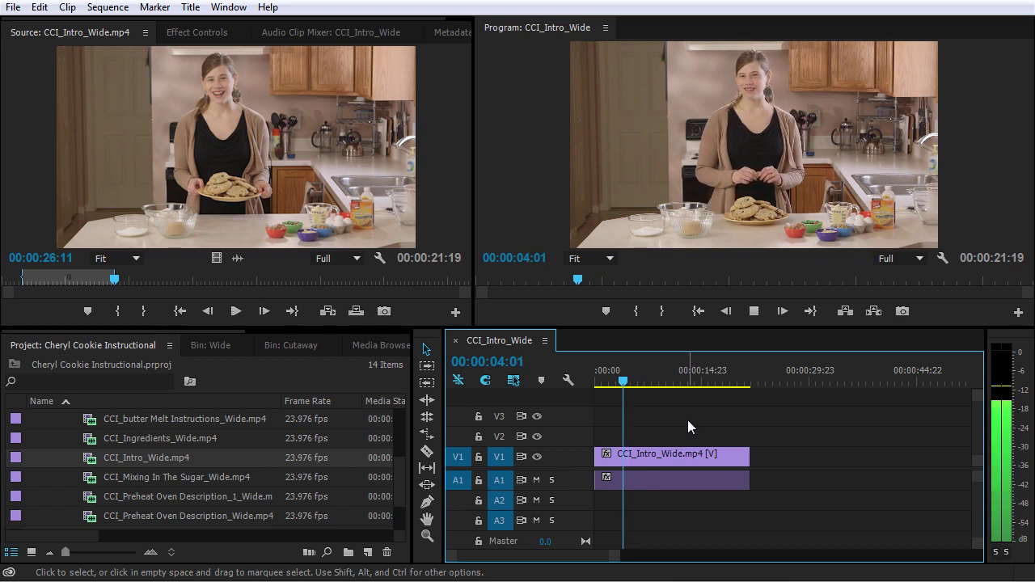
pyautogui.press('k')
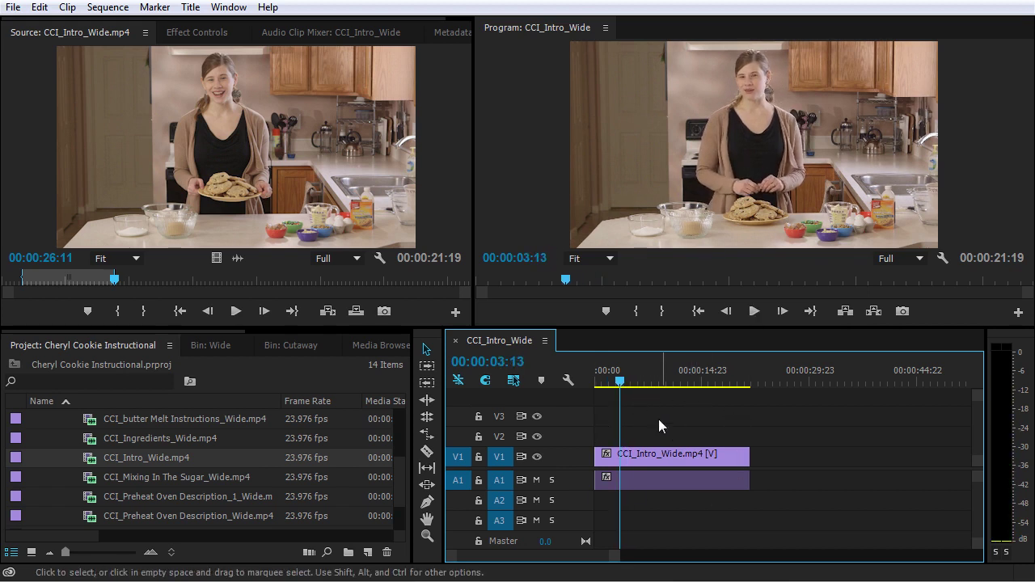
pyautogui.press('l')
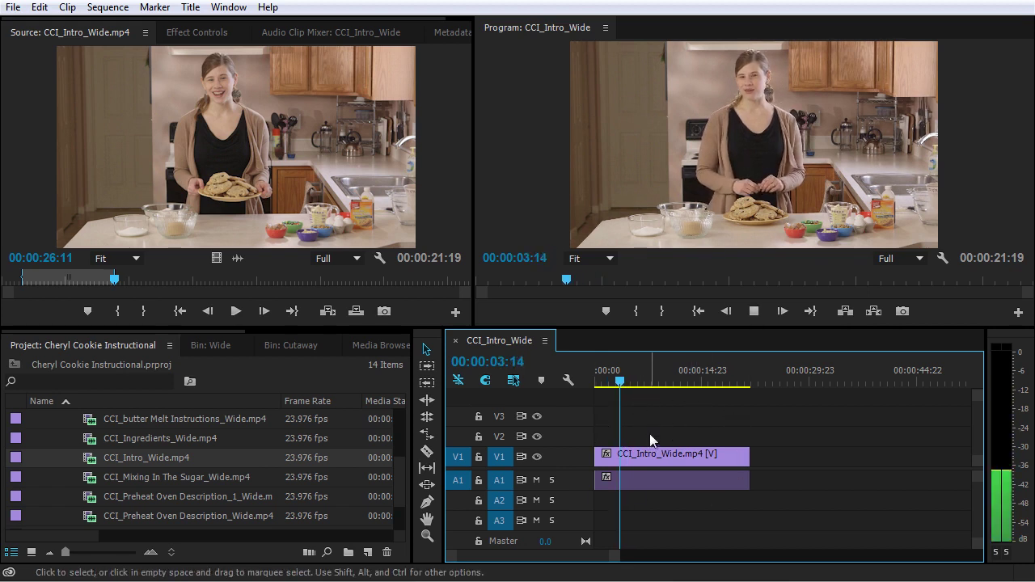
pyautogui.press('k')
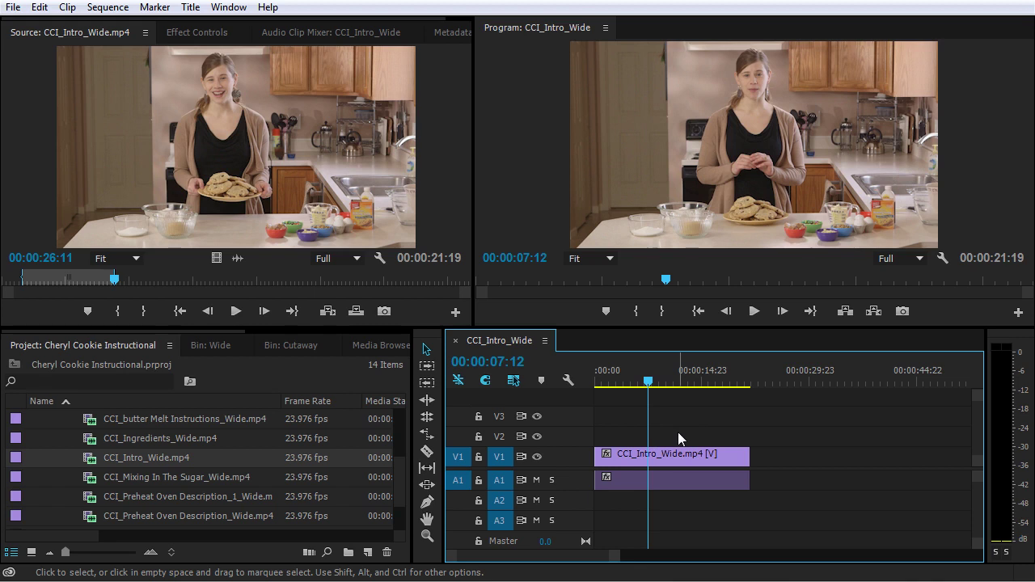
pyautogui.press('l')
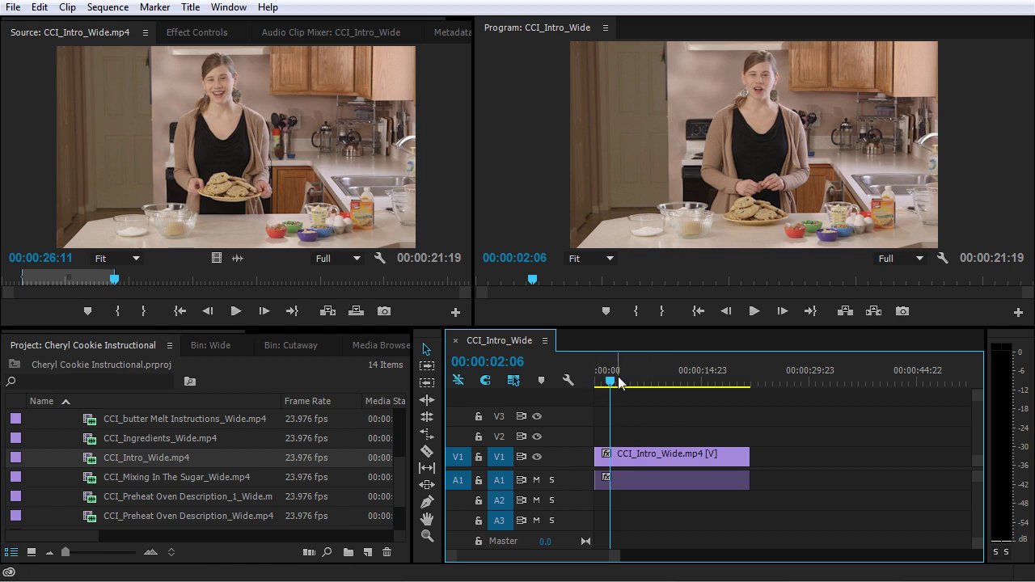
pyautogui.press('Home')
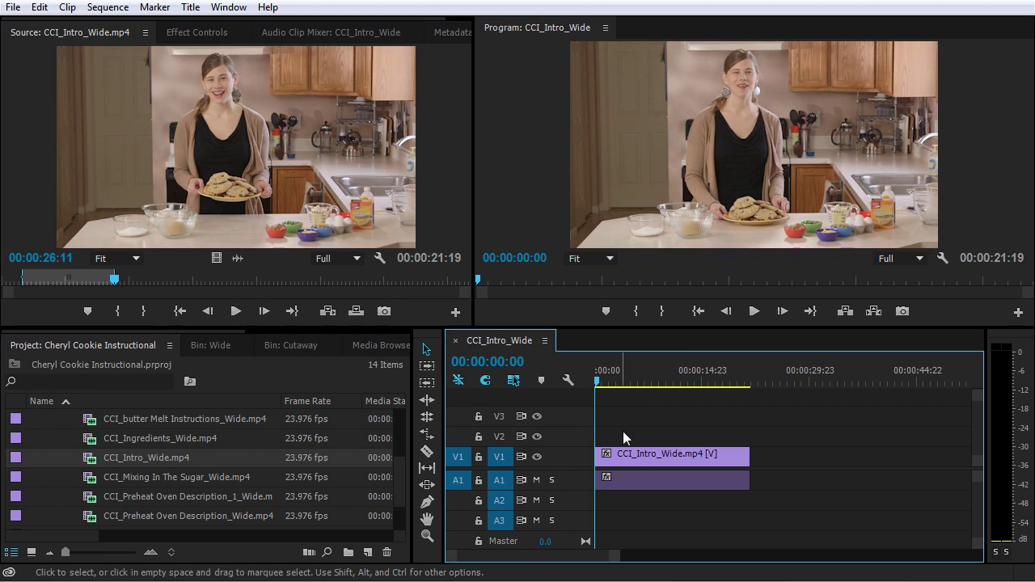
pyautogui.press('space')
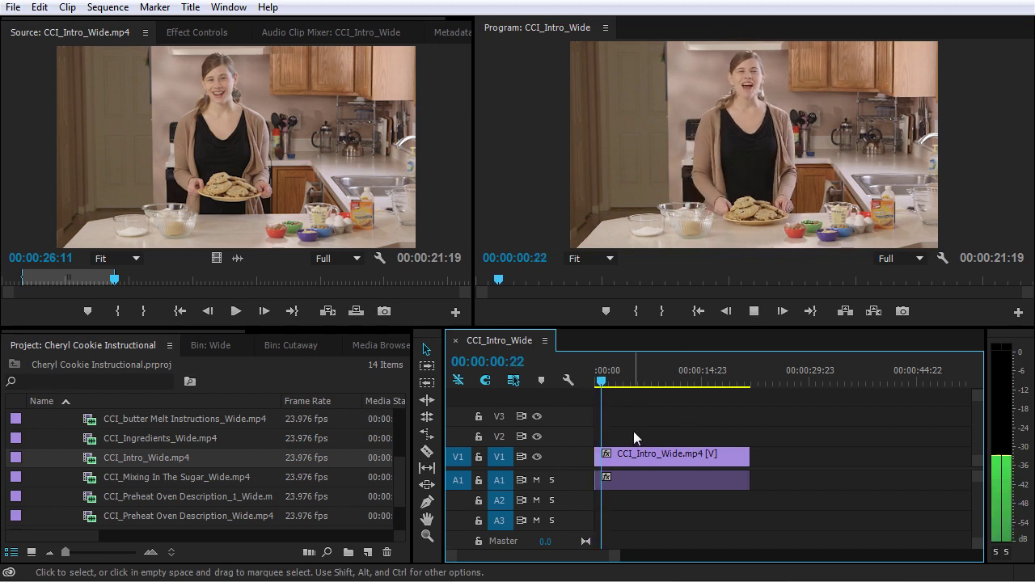
pyautogui.press('space')
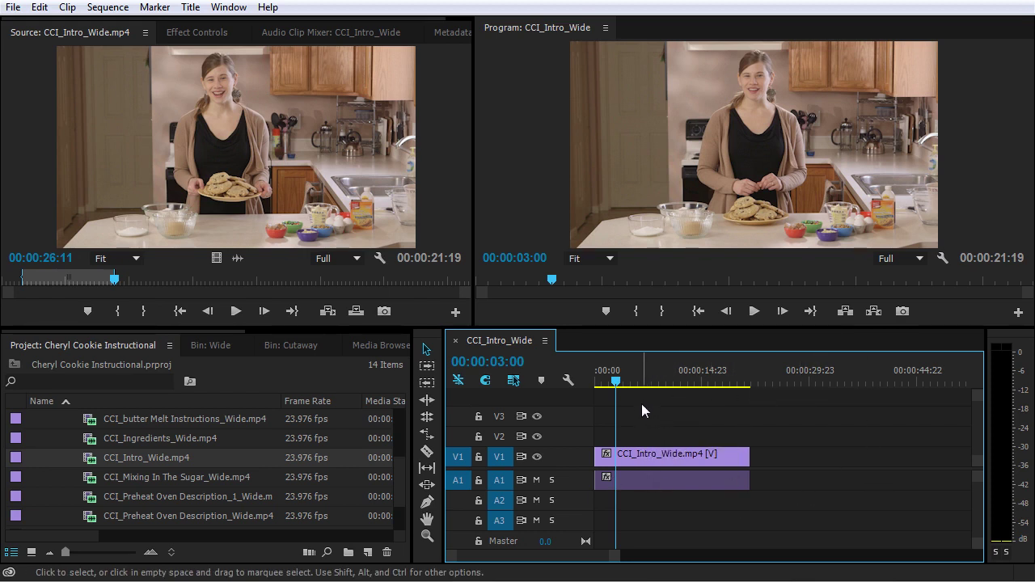
pyautogui.press('Home')
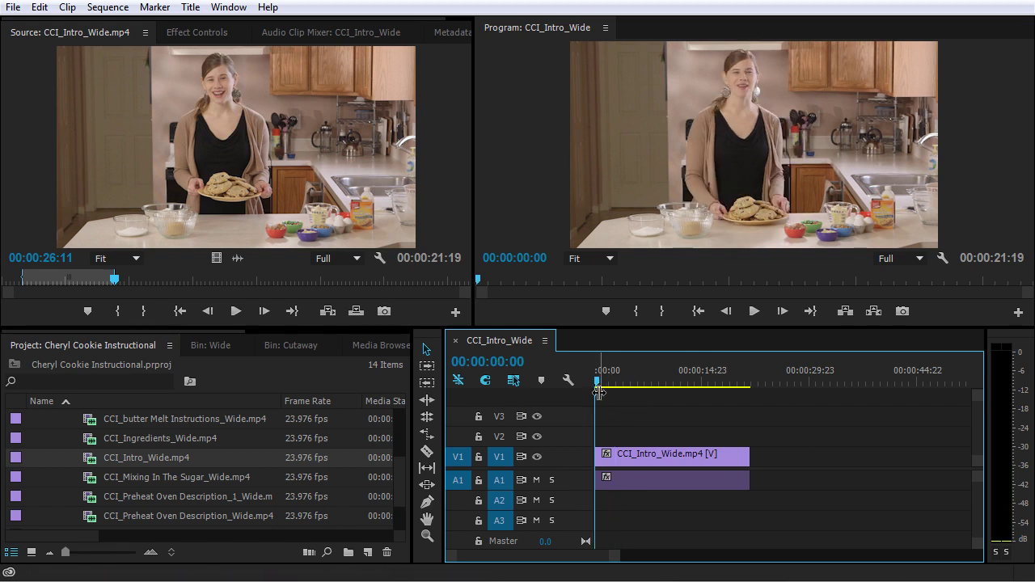
# Zoom in with - and = until the ruler shows one-second steps at the clip start
pyautogui.press('-')
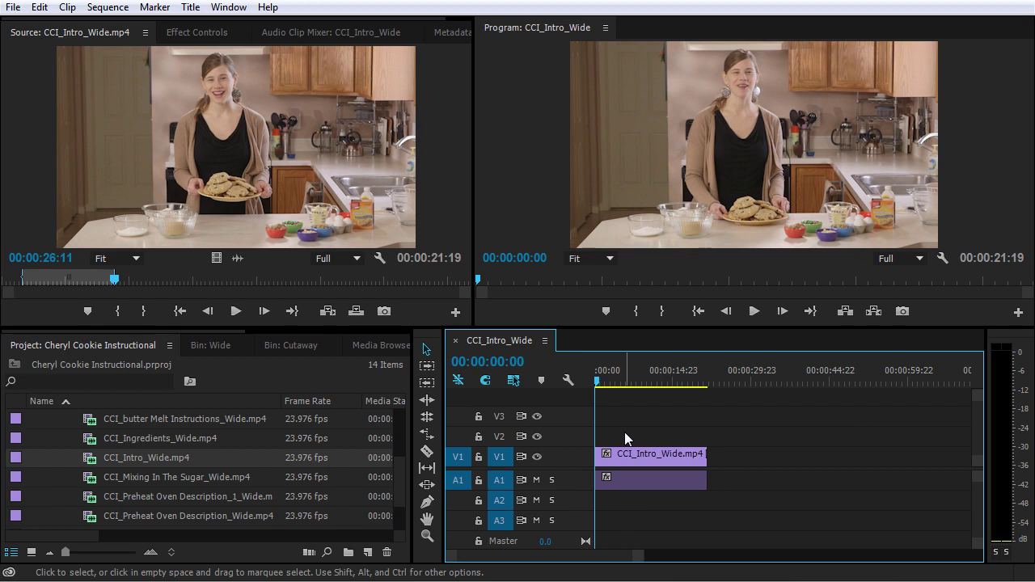
pyautogui.press('=')
pyautogui.press('=')
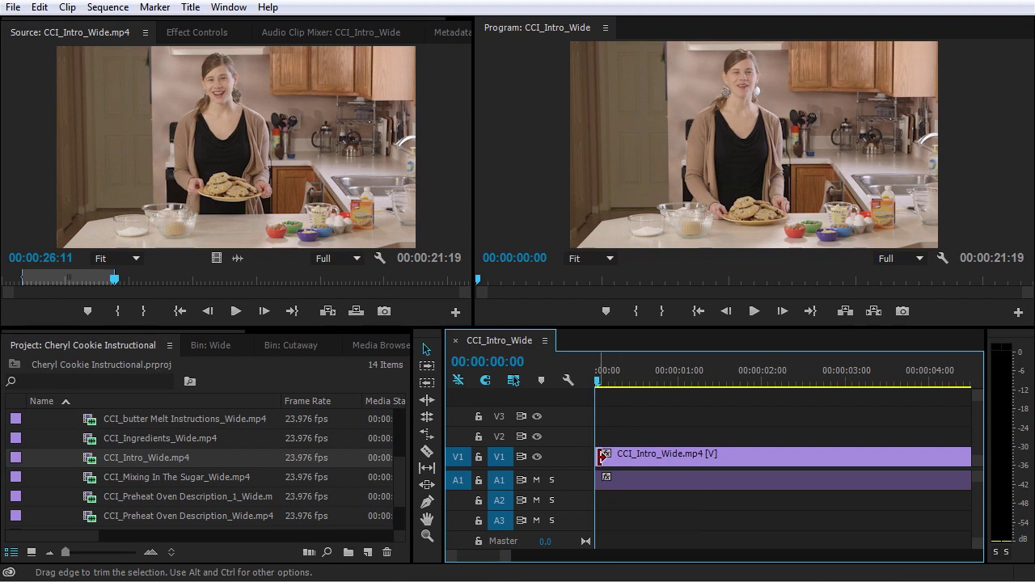
# Drag the clip's left edge right twice to trim its head, leaving a short opening gap
pyautogui.moveTo(601, 456); pyautogui.dragTo(629, 456)
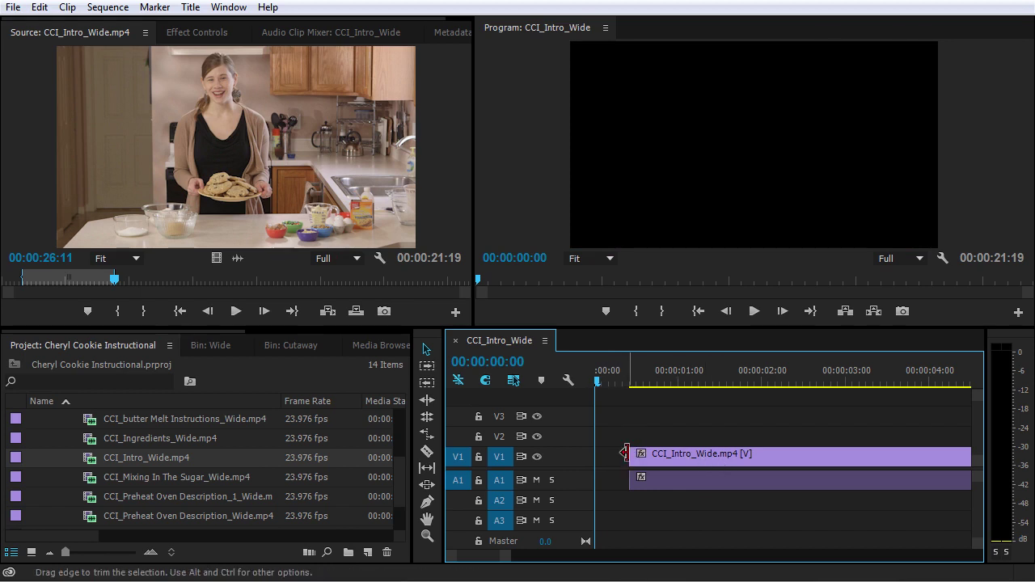
pyautogui.moveTo(626, 453); pyautogui.dragTo(655, 455)
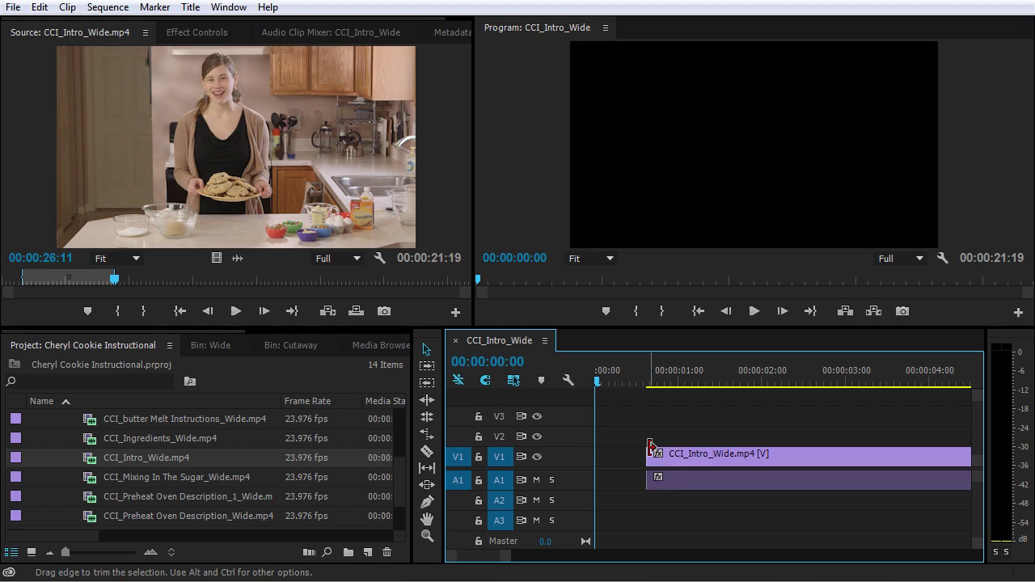
pyautogui.press('-')
pyautogui.press('-')
pyautogui.press('-')
pyautogui.press('-')
# Trim the clip's tail 9 frames to the playhead at 21:02, making the sequence 00:00:21:04
pyautogui.click(665, 380)
pyautogui.moveTo(668, 380); pyautogui.dragTo(703, 380)
pyautogui.press('=')
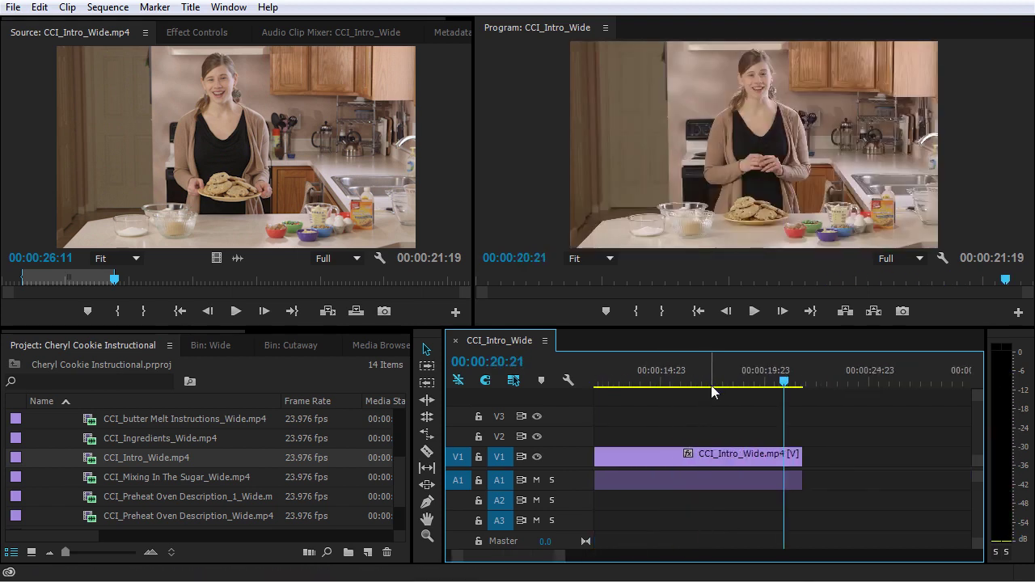
pyautogui.press('=')
pyautogui.press('space')
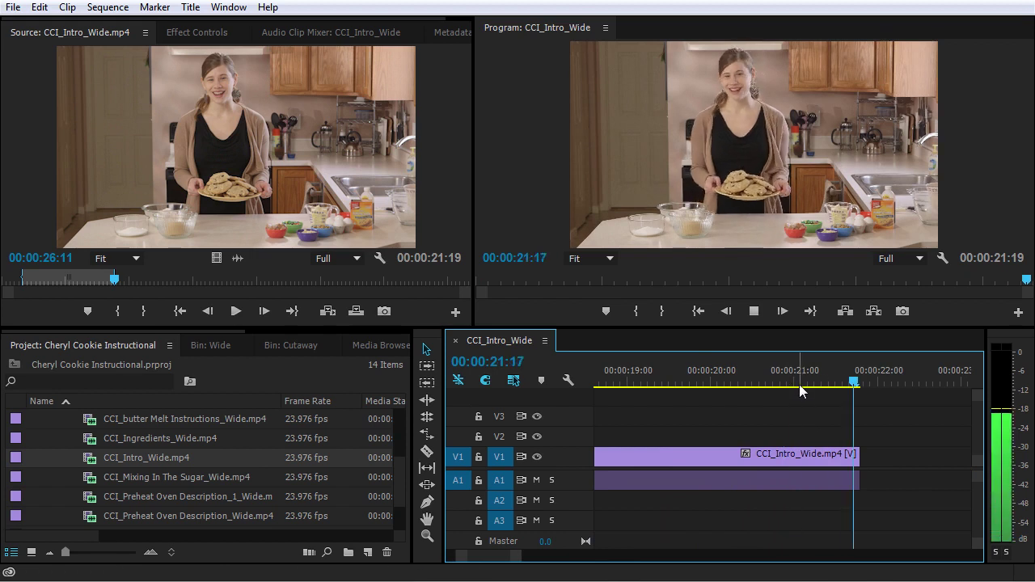
pyautogui.moveTo(770, 382); pyautogui.dragTo(801, 381)
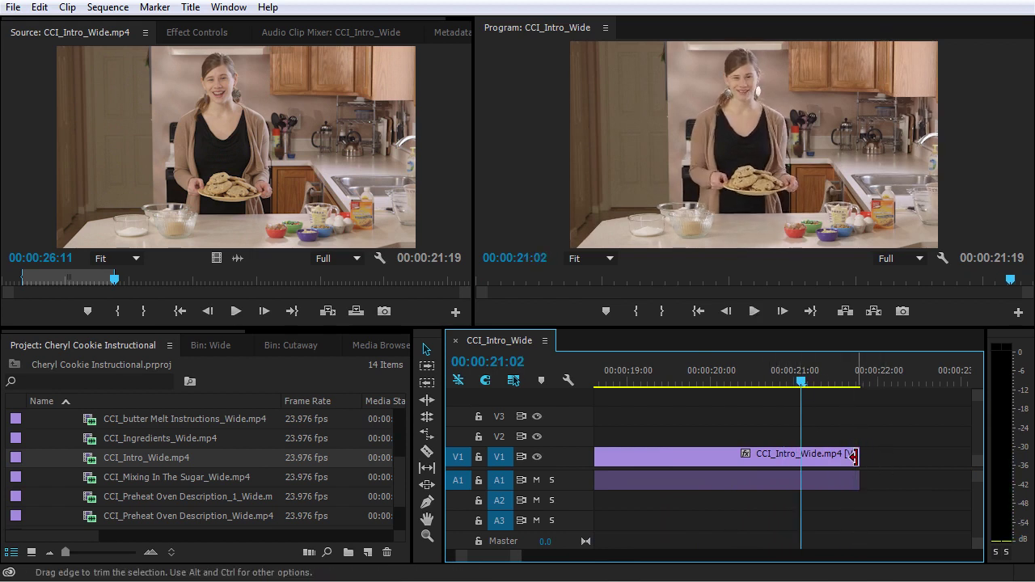
pyautogui.moveTo(854, 457); pyautogui.dragTo(807, 464)
pyautogui.moveTo(801, 385); pyautogui.dragTo(770, 387)
pyautogui.press('space')
# Zoom out, jump the playhead to the sequence start and zoom in on the clip's head
pyautogui.press('-')
pyautogui.press('-')
pyautogui.press('-')
pyautogui.press('-')
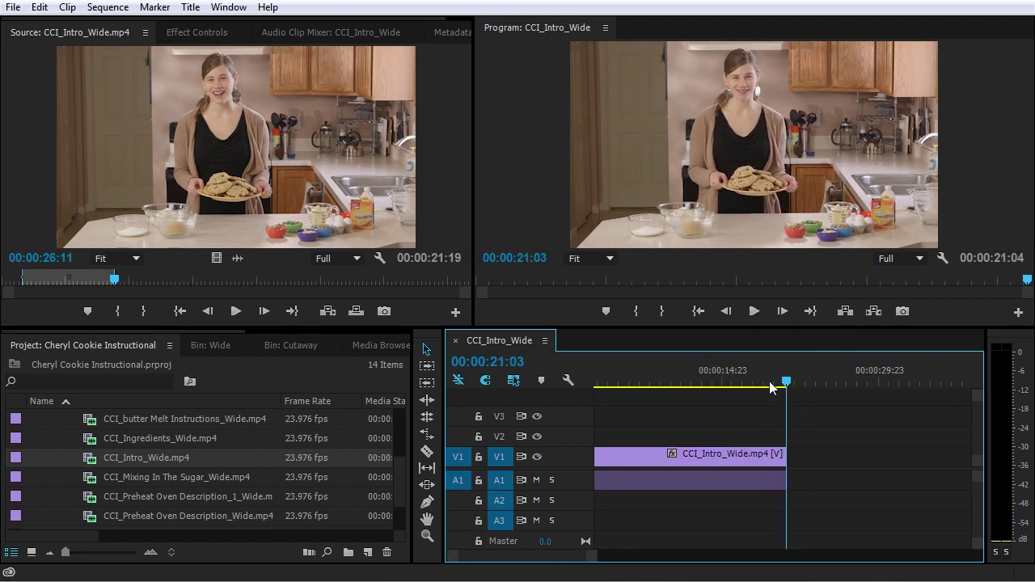
pyautogui.click(598, 370)
pyautogui.press('=')
pyautogui.press('=')
pyautogui.press('=')
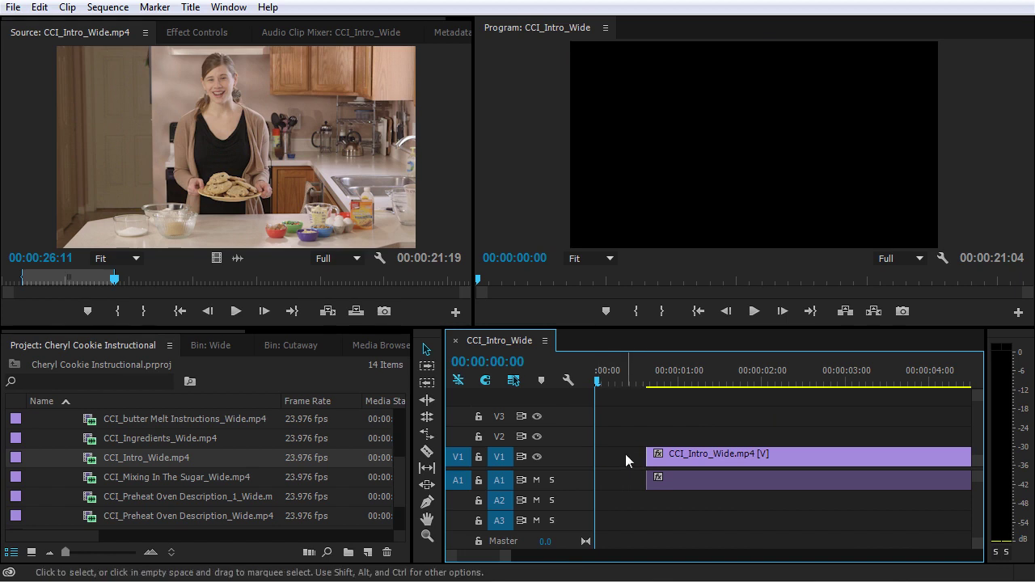
# Drag the CCI_Intro_Wide clip's head edge back and forth, ending near the sequence start
pyautogui.moveTo(647, 455); pyautogui.dragTo(597, 454)
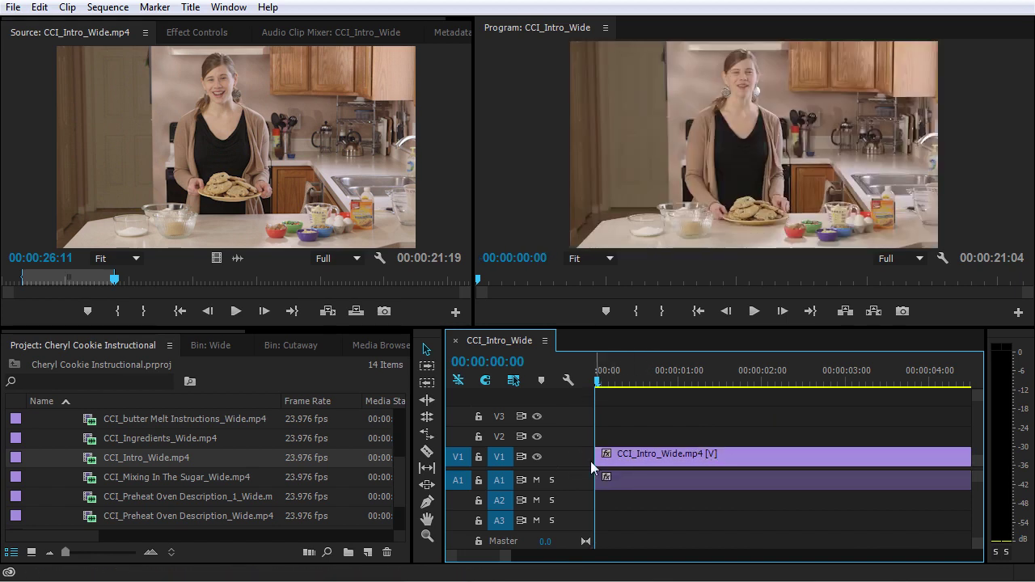
pyautogui.moveTo(603, 455); pyautogui.dragTo(654, 456)
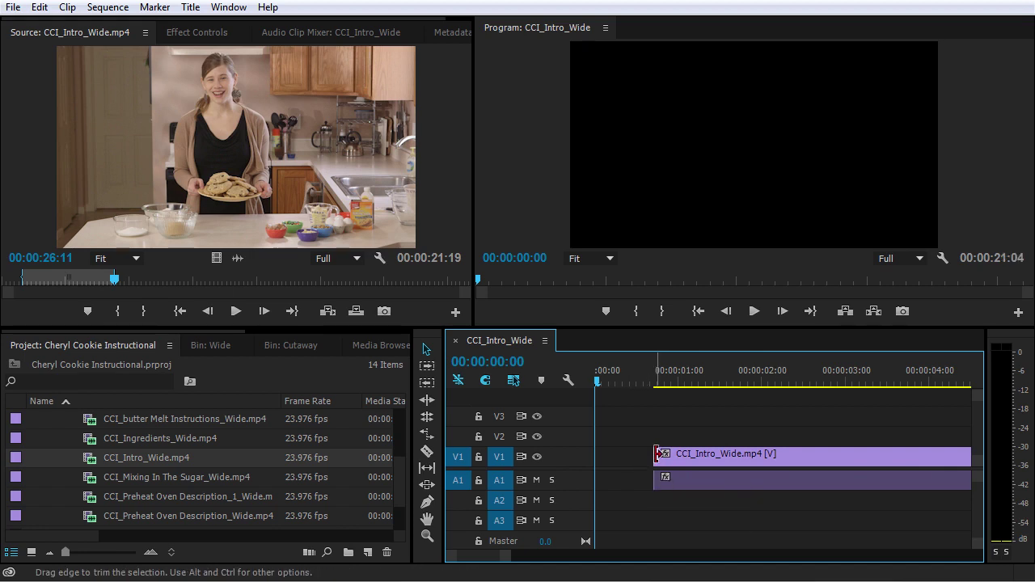
pyautogui.moveTo(657, 453); pyautogui.dragTo(596, 459)
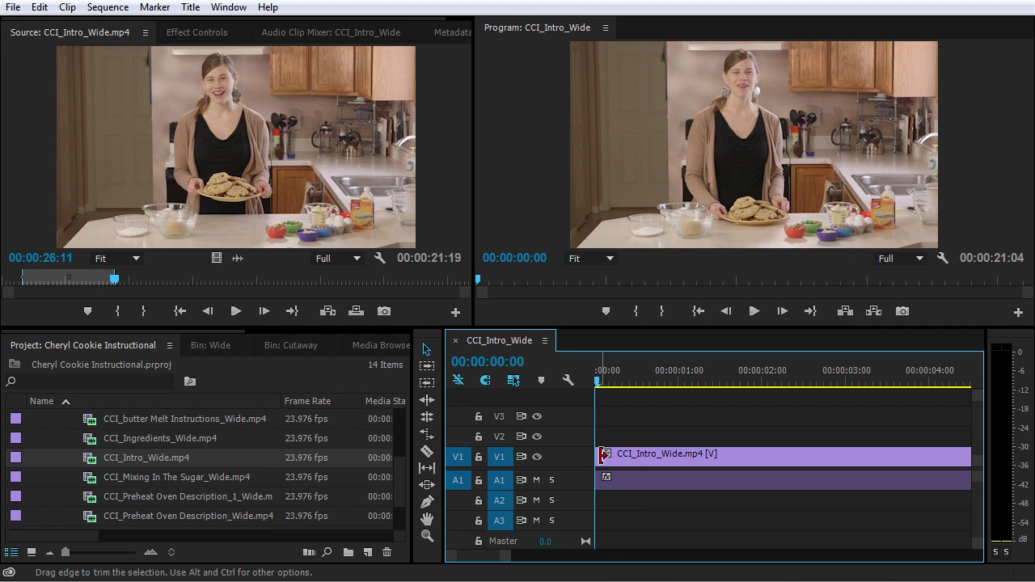
# Ctrl-drag the clip's In edge right to ripple-trim the head, shortening the sequence to 00:00:20:02
pyautogui.press('ctrl')
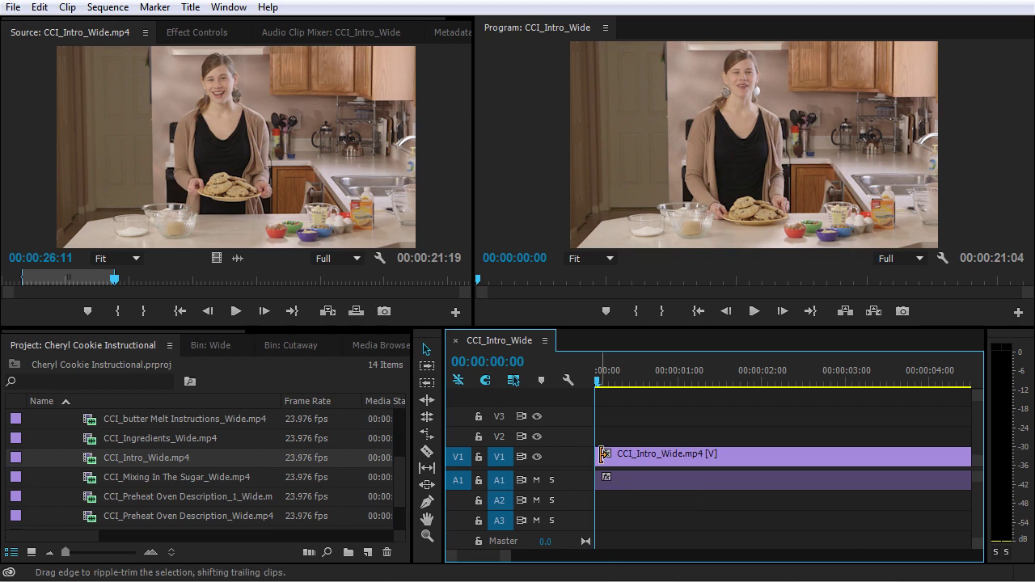
pyautogui.press('ctrl')
pyautogui.moveTo(601, 454); pyautogui.dragTo(692, 465)
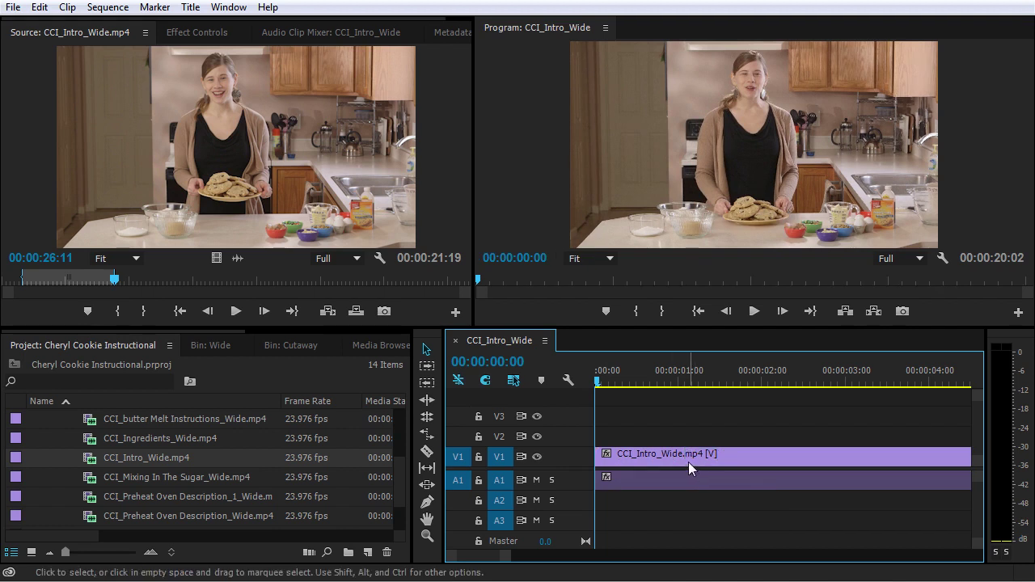
# Undo the head trim, zoom the timeline out, and ripple-trim the clip's head again
pyautogui.hotkey('ctrl', 'z')
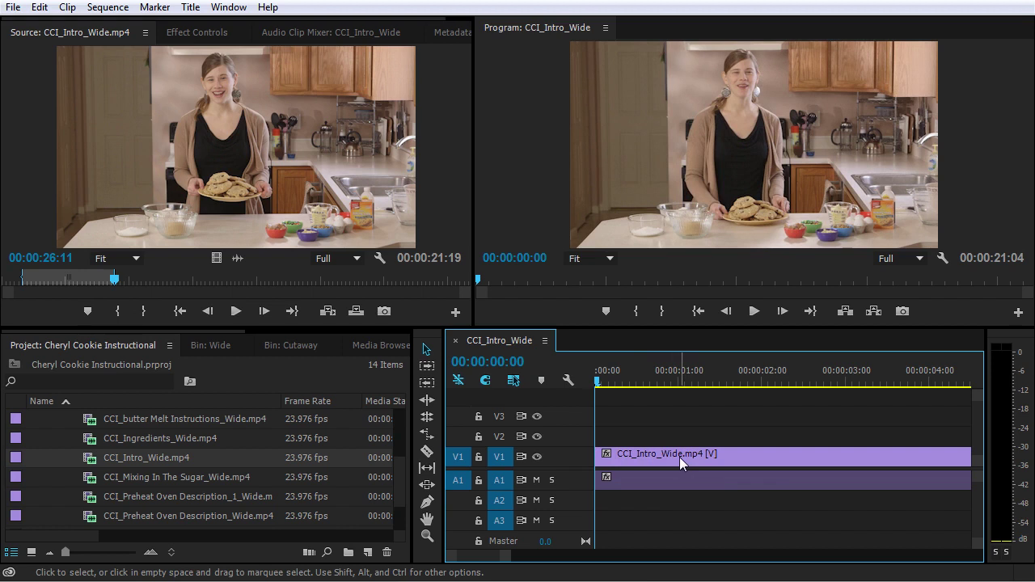
pyautogui.press('-')
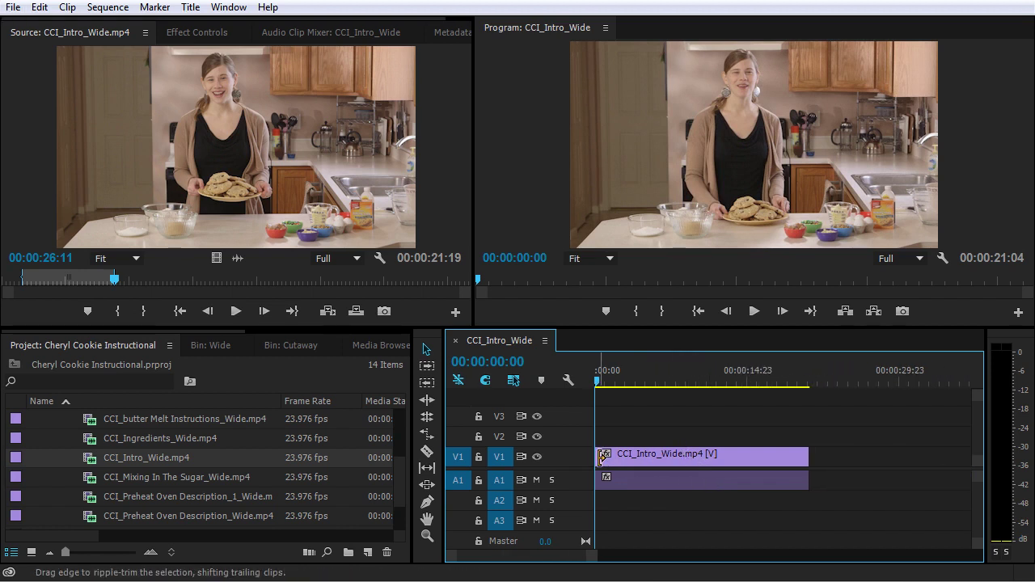
pyautogui.moveTo(604, 456)
pyautogui.mouseDown()
pyautogui.moveTo(618, 457)
pyautogui.moveTo(607, 460)
pyautogui.mouseUp()
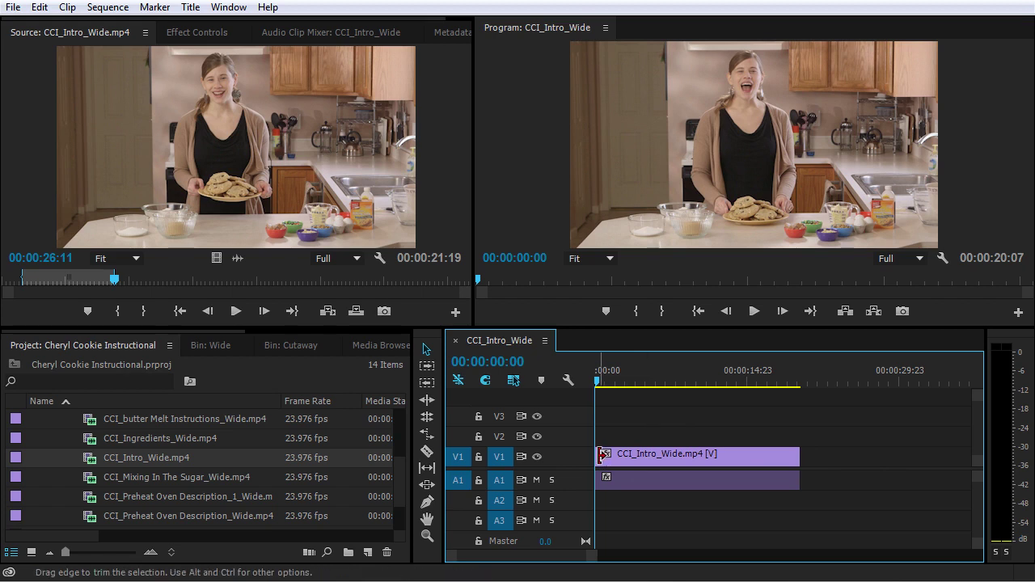
# Switch to the Ripple Edit tool (B) and drag across the clip's tracks, leaving the sequence at 00:00:20:07
pyautogui.press('b')
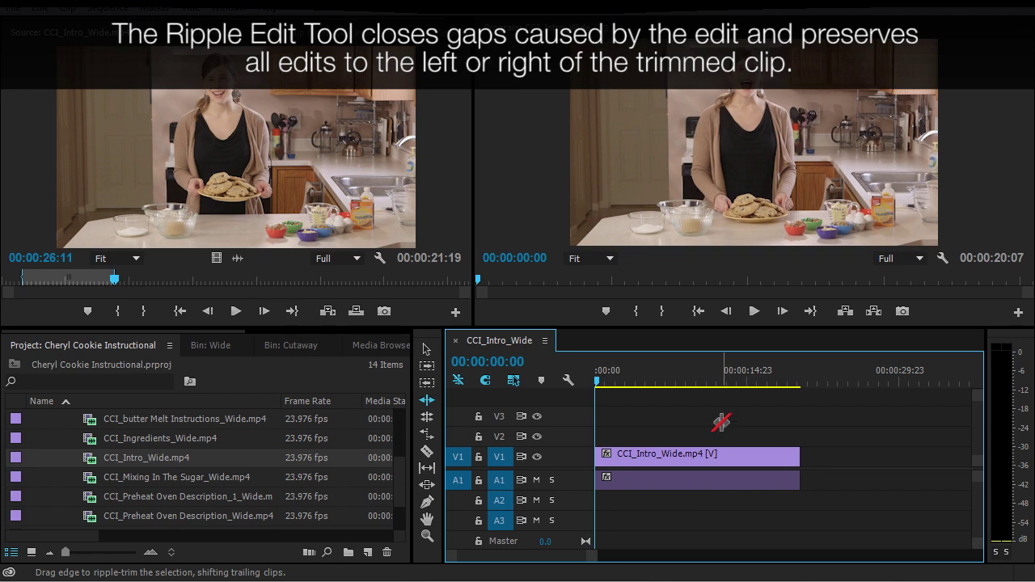
pyautogui.moveTo(738, 419); pyautogui.dragTo(634, 515)
pyautogui.moveTo(715, 422); pyautogui.dragTo(639, 517)
pyautogui.moveTo(709, 415); pyautogui.dragTo(641, 514)
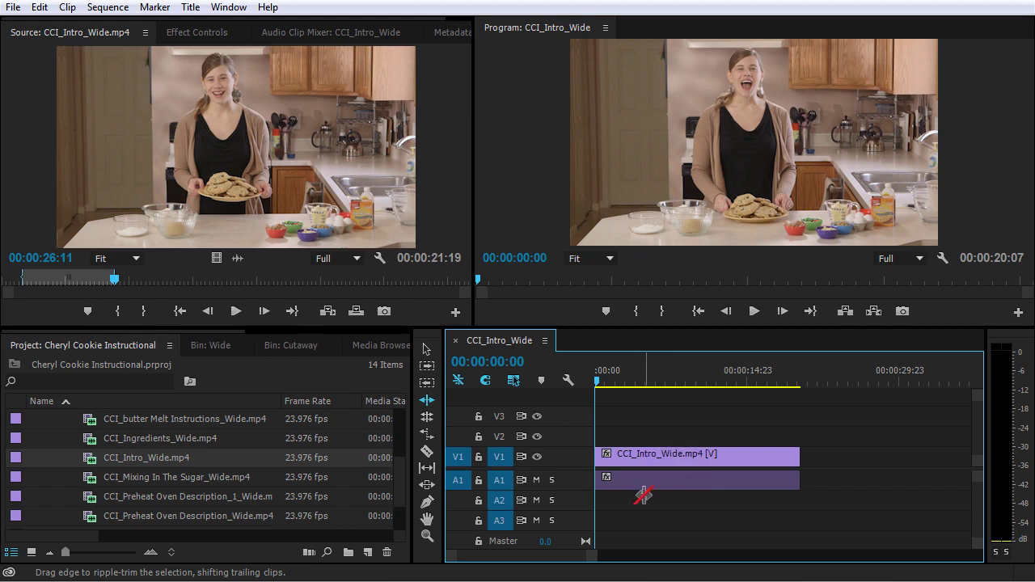
# Return to the Selection tool, zoom until the clip fills the tracks, and play the opening frames
pyautogui.click(427, 352)
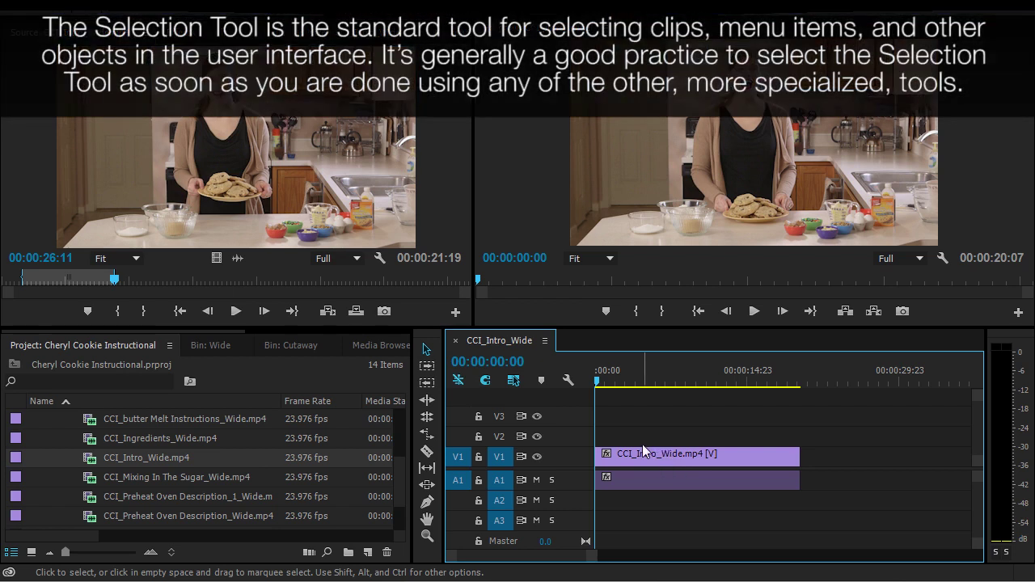
pyautogui.press('-')
pyautogui.press('-')
pyautogui.press('-')
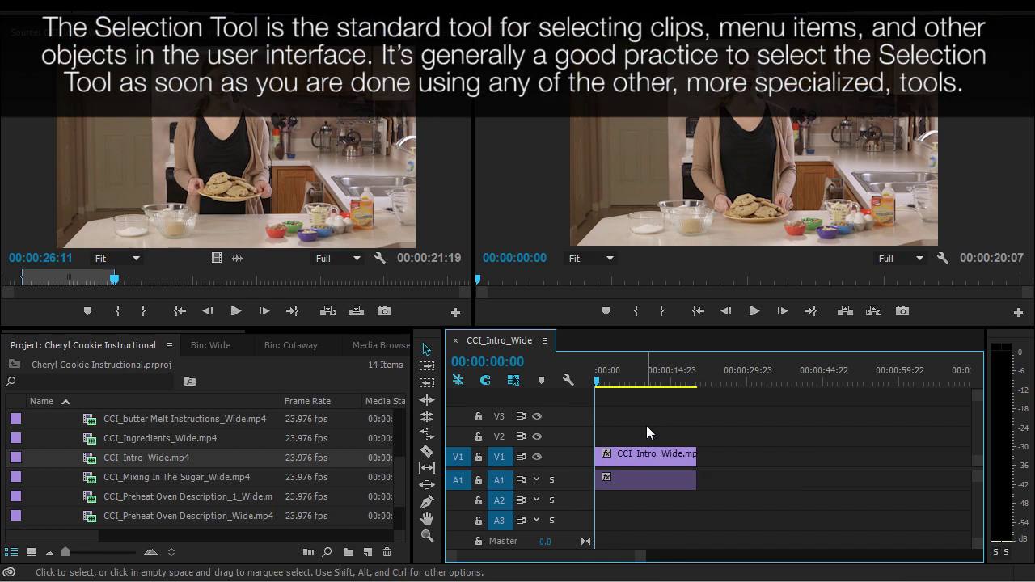
pyautogui.press('\\')
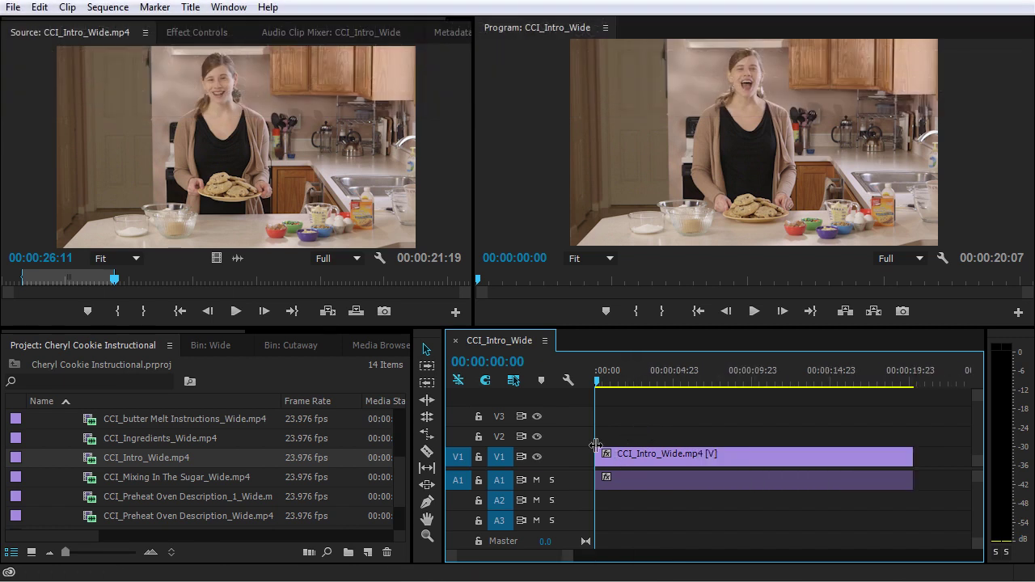
pyautogui.press('=')
pyautogui.press('=')
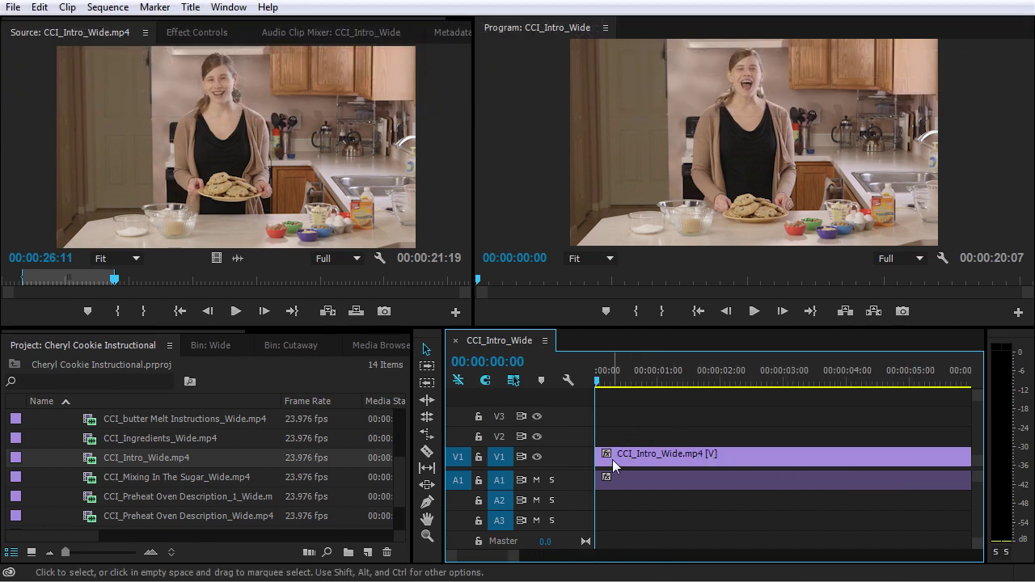
pyautogui.press('space')
pyautogui.moveTo(623, 377); pyautogui.dragTo(592, 388)
pyautogui.press('space')
pyautogui.press('space')
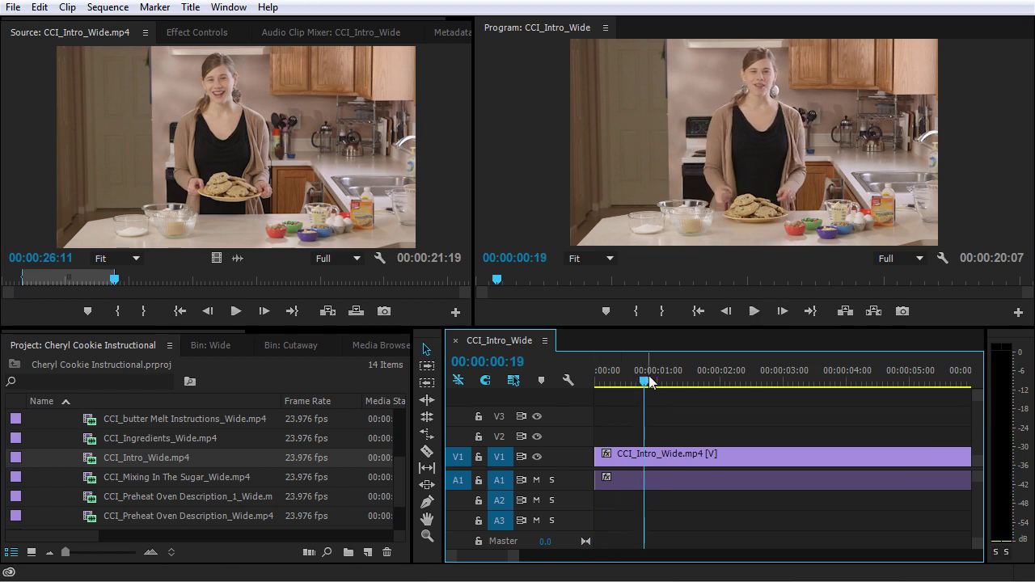
# Ripple-extend the clip's head left by 13 frames so the sequence runs 00:00:20:20
pyautogui.press('Home')
pyautogui.click(644, 382)
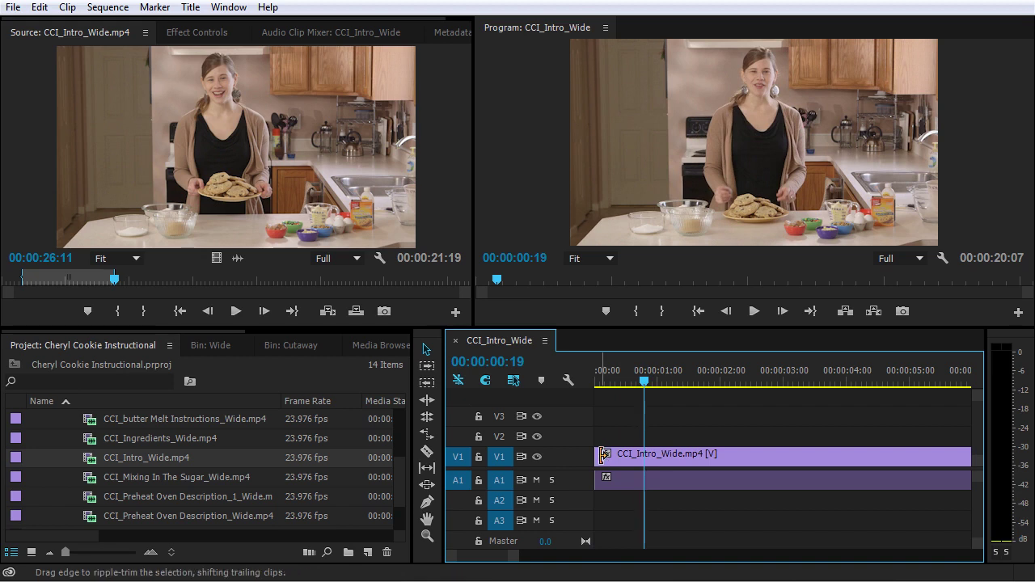
pyautogui.click(603, 455)
pyautogui.moveTo(603, 455); pyautogui.dragTo(566, 459)
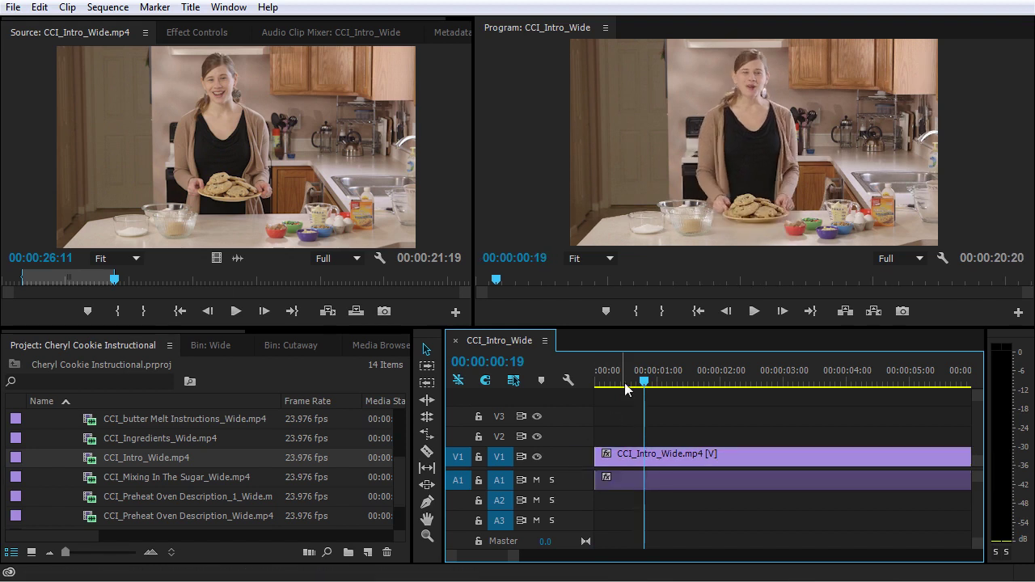
# Replay the sequence opening from the start, then make the Source monitor active
pyautogui.press('Home')
pyautogui.press('space')
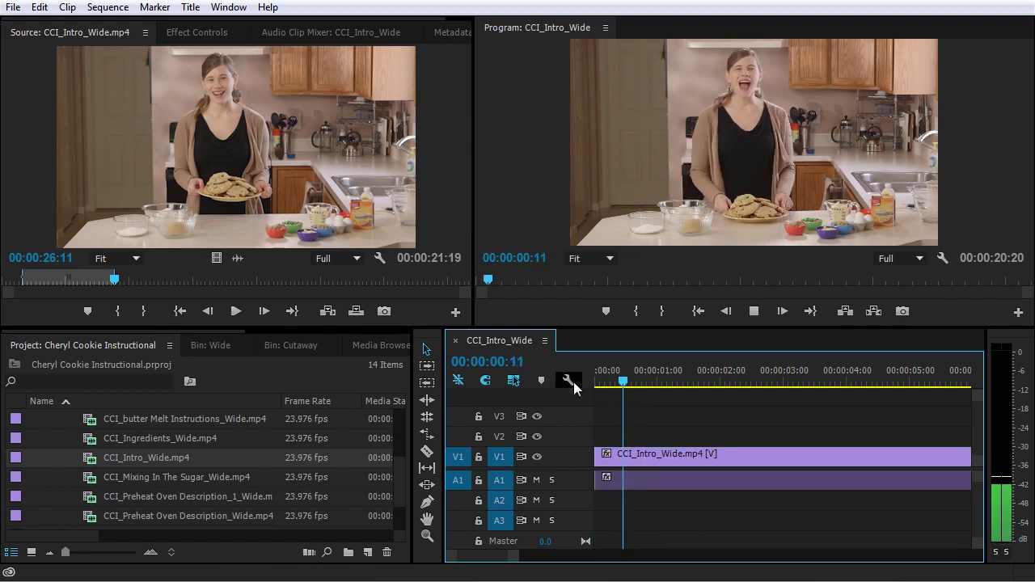
pyautogui.press('space')
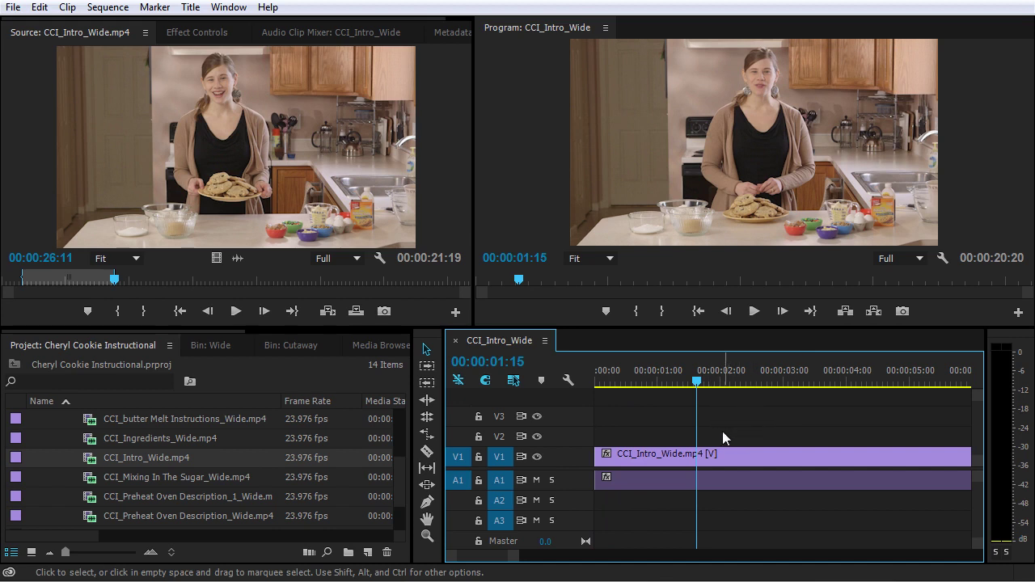
pyautogui.click(451, 113)
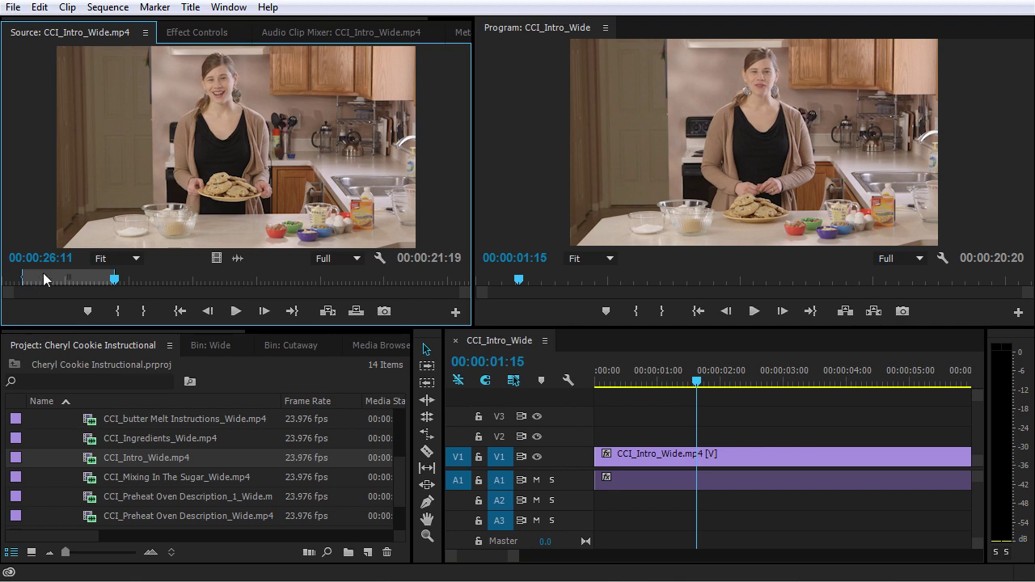
# Scrub ahead in the CCI_Intro_Wide source and play it, replaying from a point past one minute
pyautogui.moveTo(115, 280)
pyautogui.mouseDown()
pyautogui.moveTo(175, 281)
pyautogui.moveTo(135, 282)
pyautogui.mouseUp()
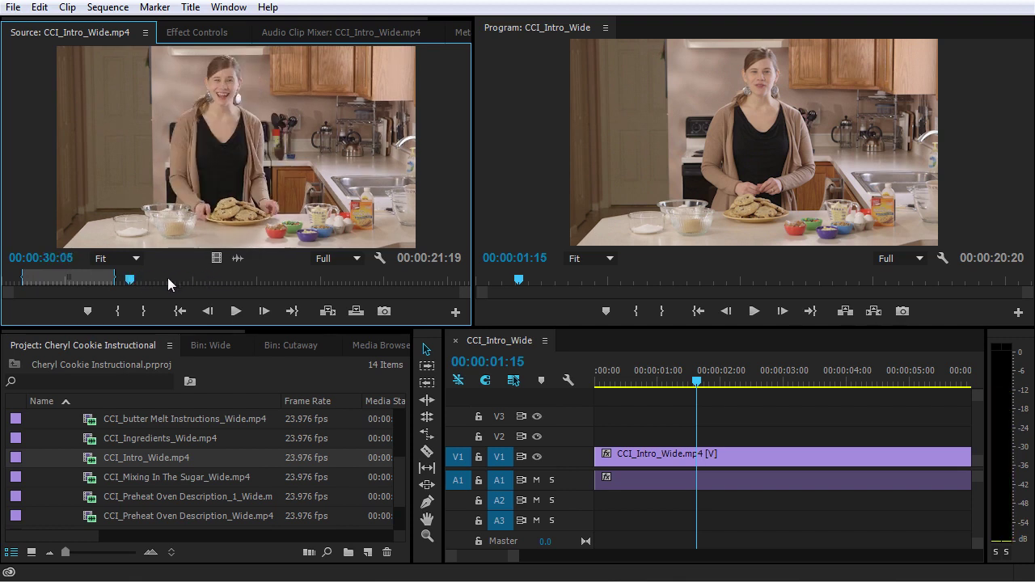
pyautogui.press('space')
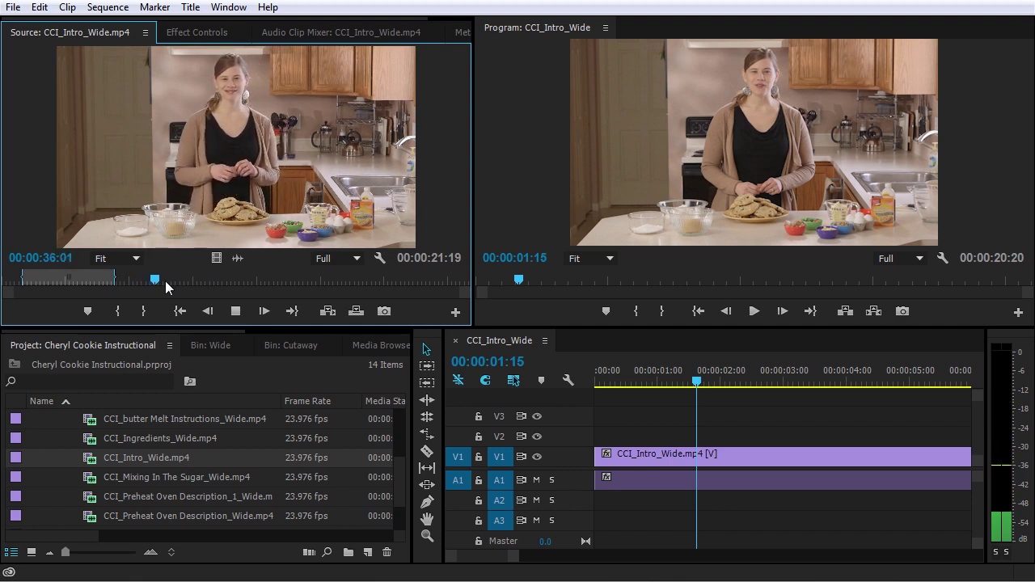
pyautogui.press('space')
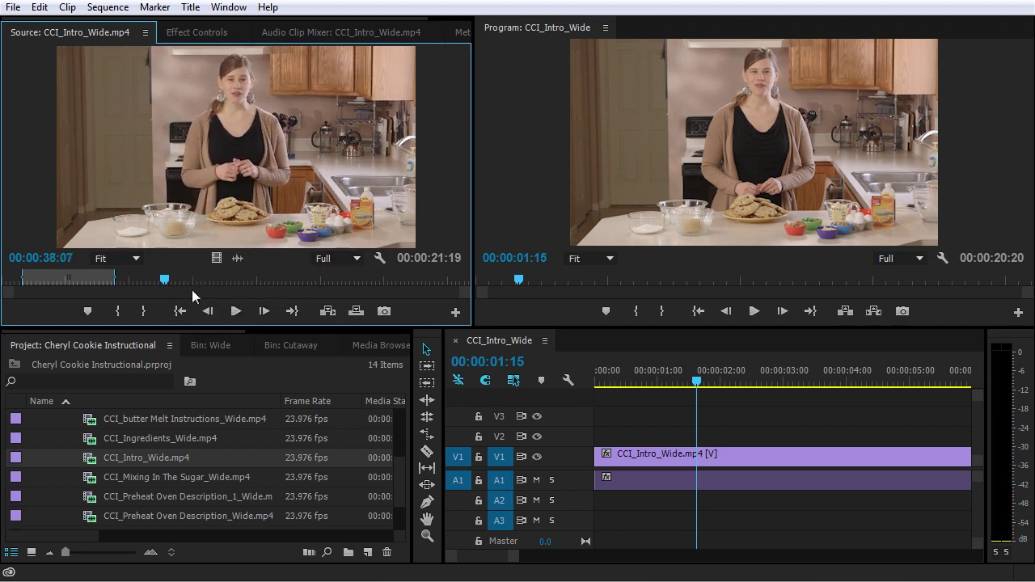
pyautogui.click(145, 278)
pyautogui.press('space')
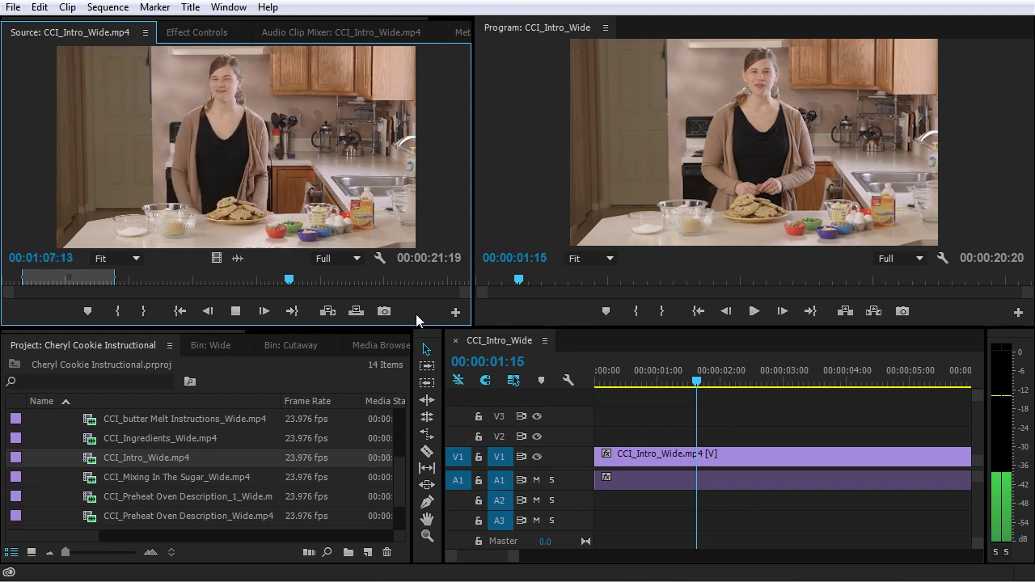
# Jump to about 01:14:13 in the source and play to 01:44:17, where she presents the cookies
pyautogui.click(47, 279)
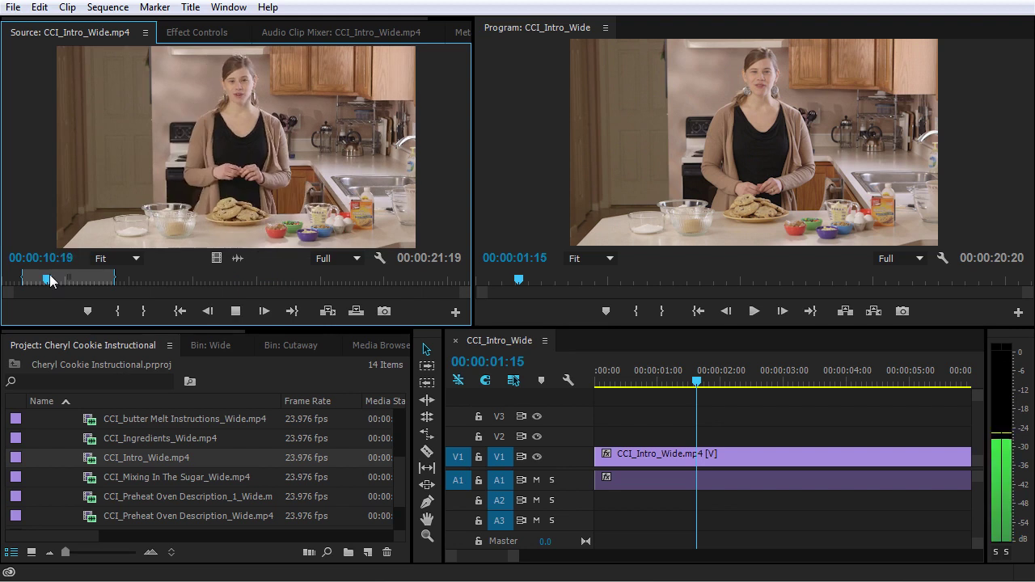
pyautogui.click(319, 279)
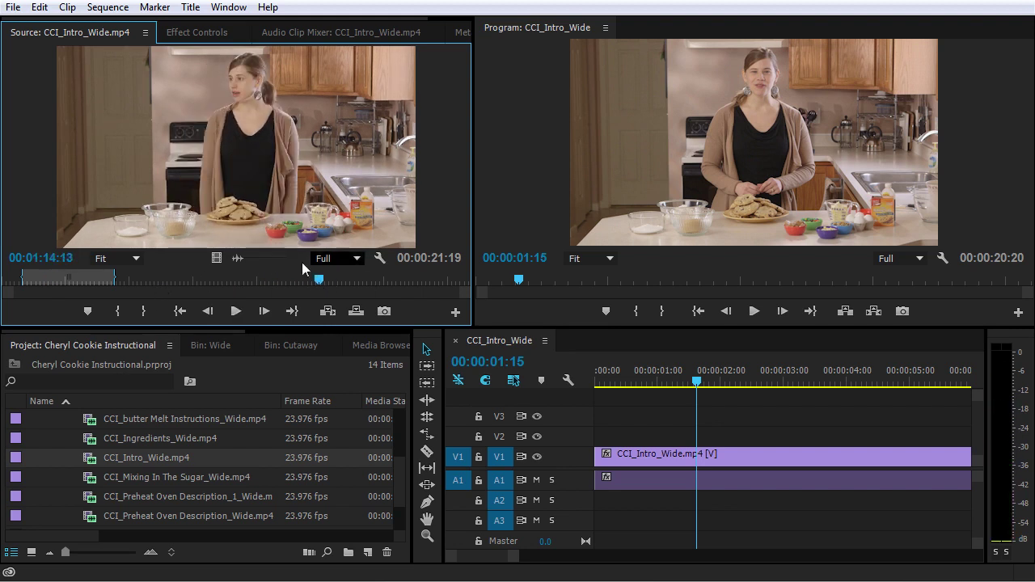
pyautogui.press('space')
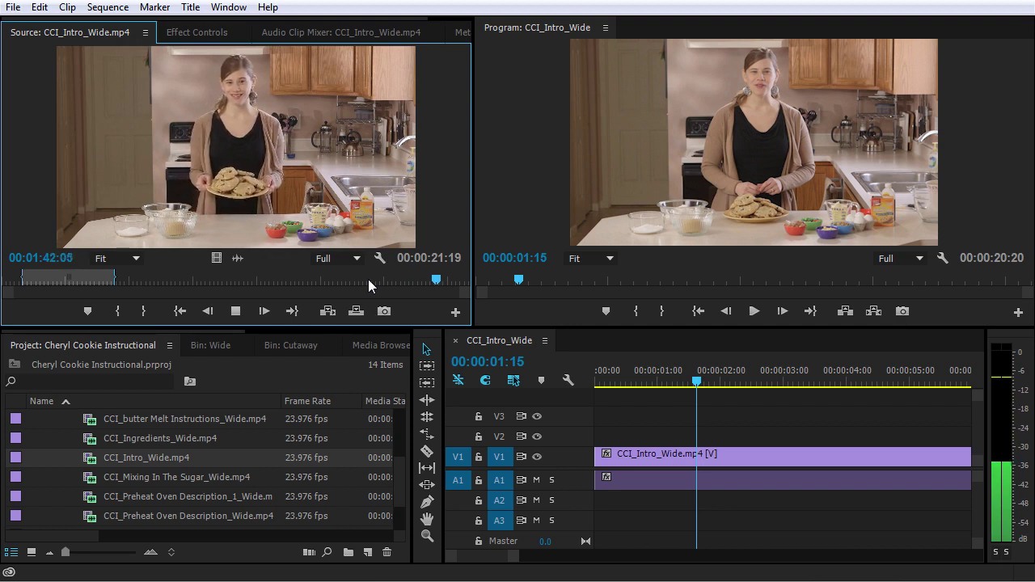
pyautogui.press('space')
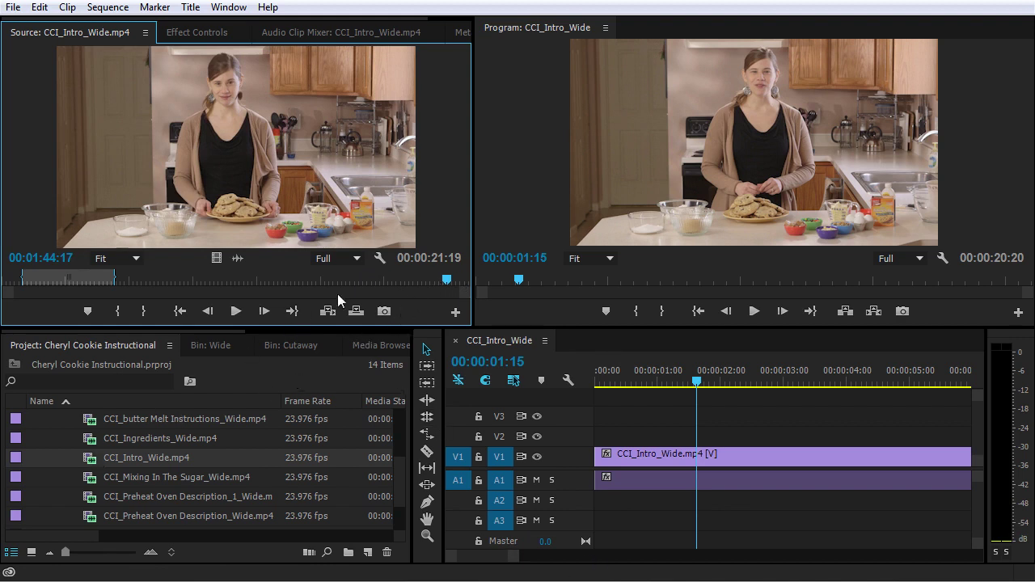
# Mark source In at 00:01:35:06 and Out at 01:43:10, an 00:00:08:05 range, then zoom the timeline out
pyautogui.click(364, 277)
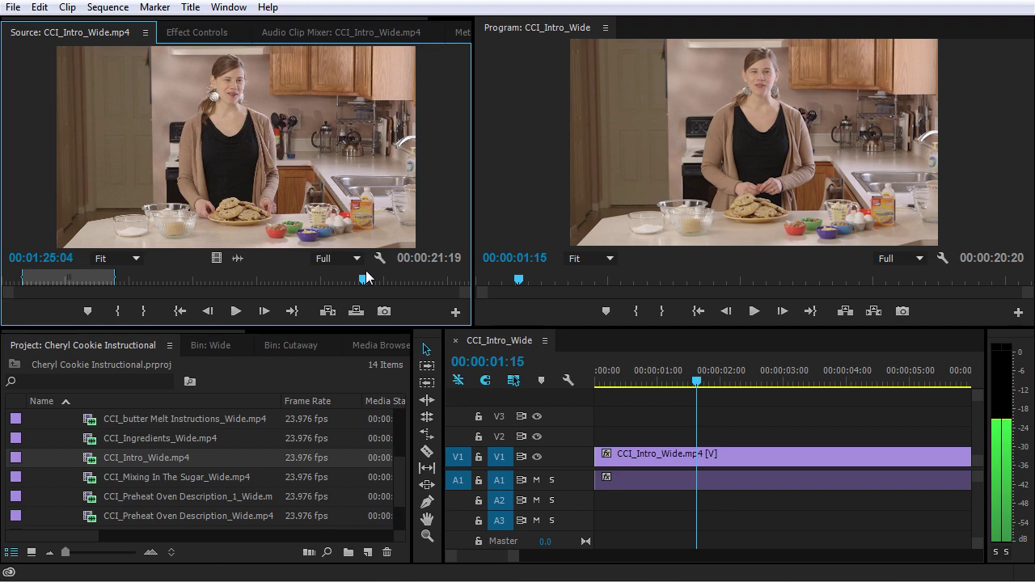
pyautogui.moveTo(366, 279); pyautogui.dragTo(409, 281)
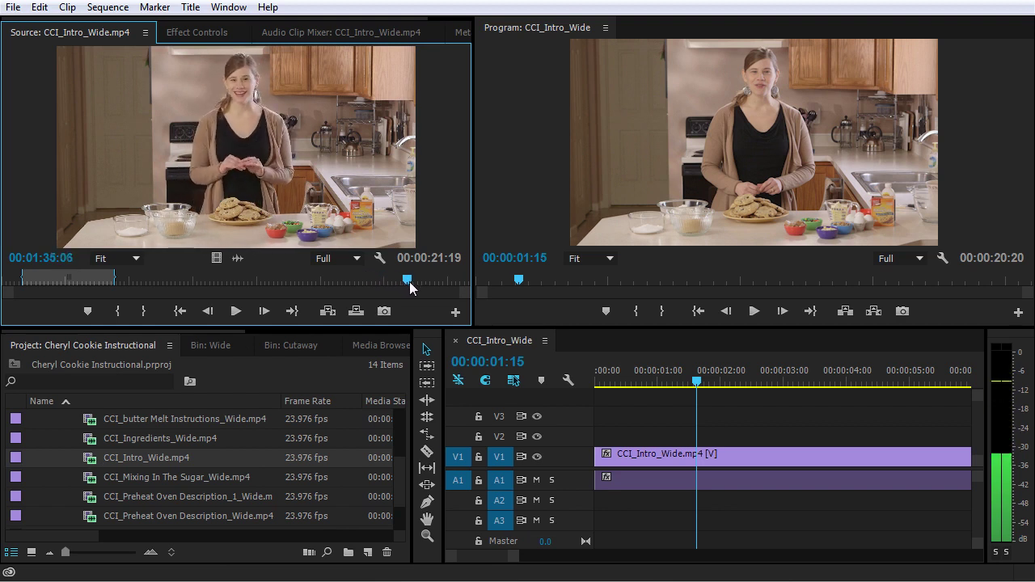
pyautogui.click(115, 314)
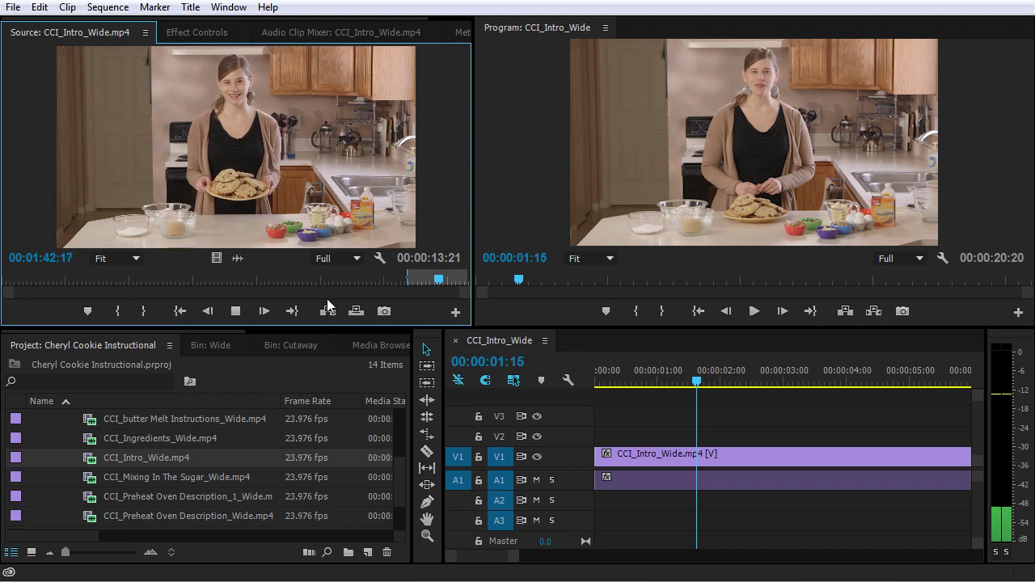
pyautogui.press('space')
pyautogui.press('o')
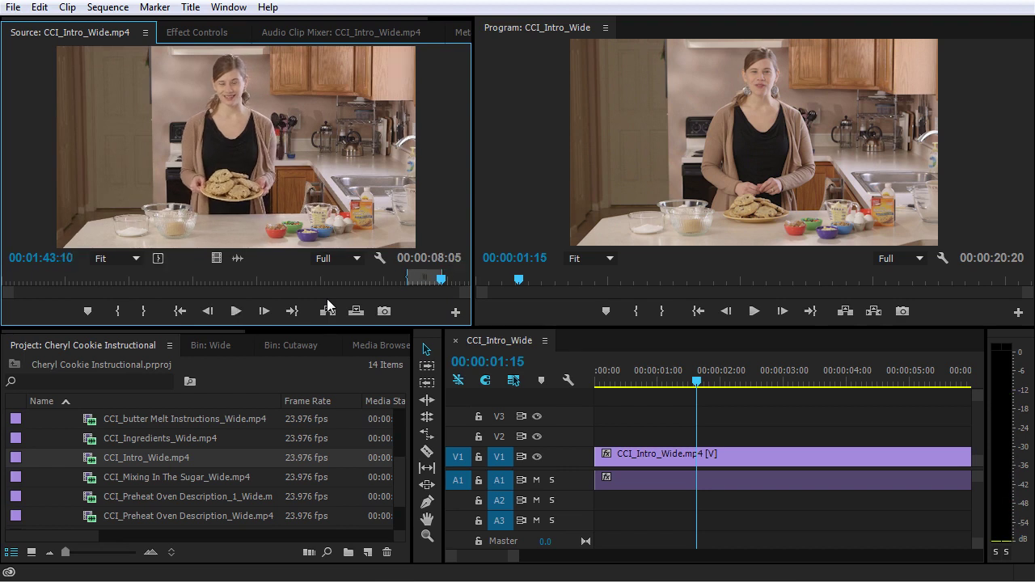
pyautogui.press('-')
pyautogui.press('-')
pyautogui.press('-')
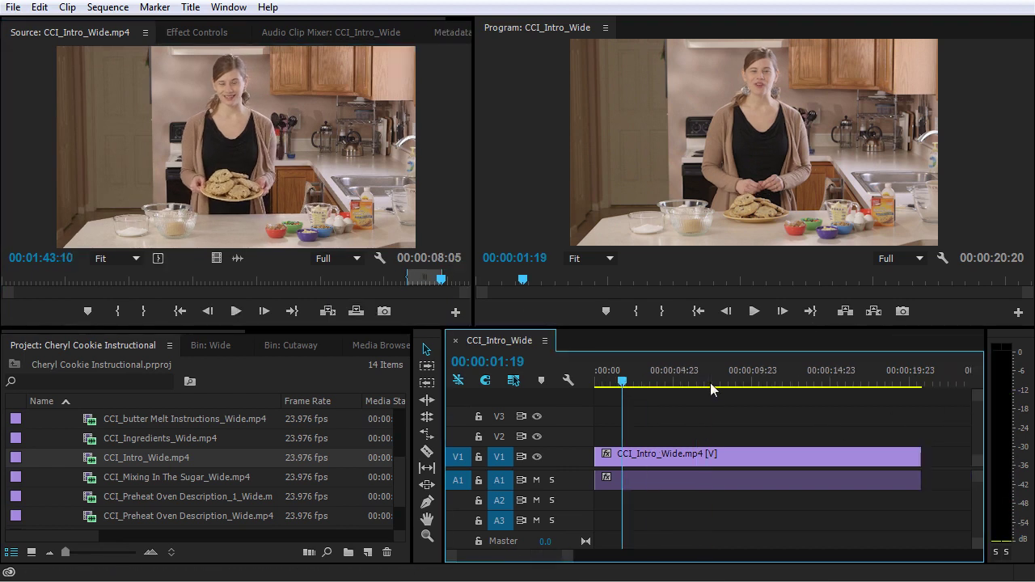